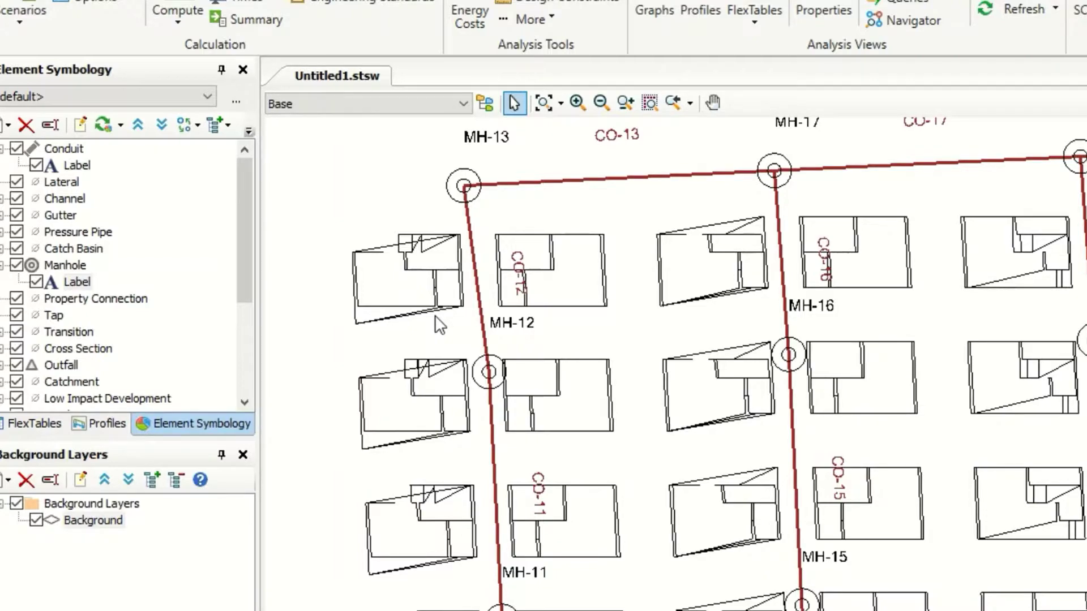
Open the Unit Sanitary (Dry Weather) Loads manager from Components > Loading.
left_click_drag(482, 238, 477, 260)
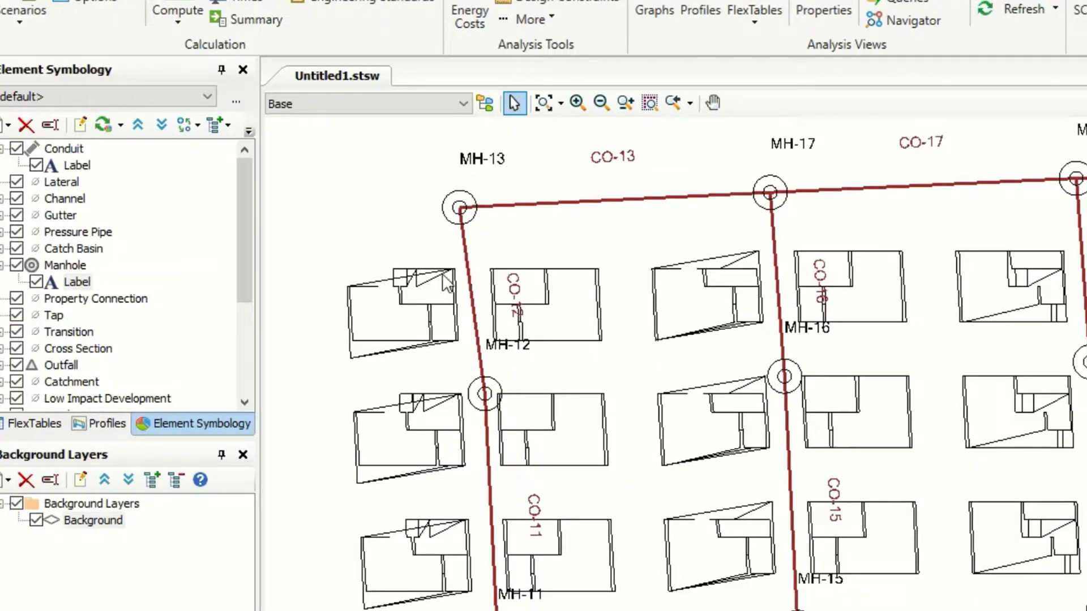
mouse_move(448, 283)
left_mouse_down()
mouse_move(507, 223)
mouse_move(464, 249)
left_mouse_up()
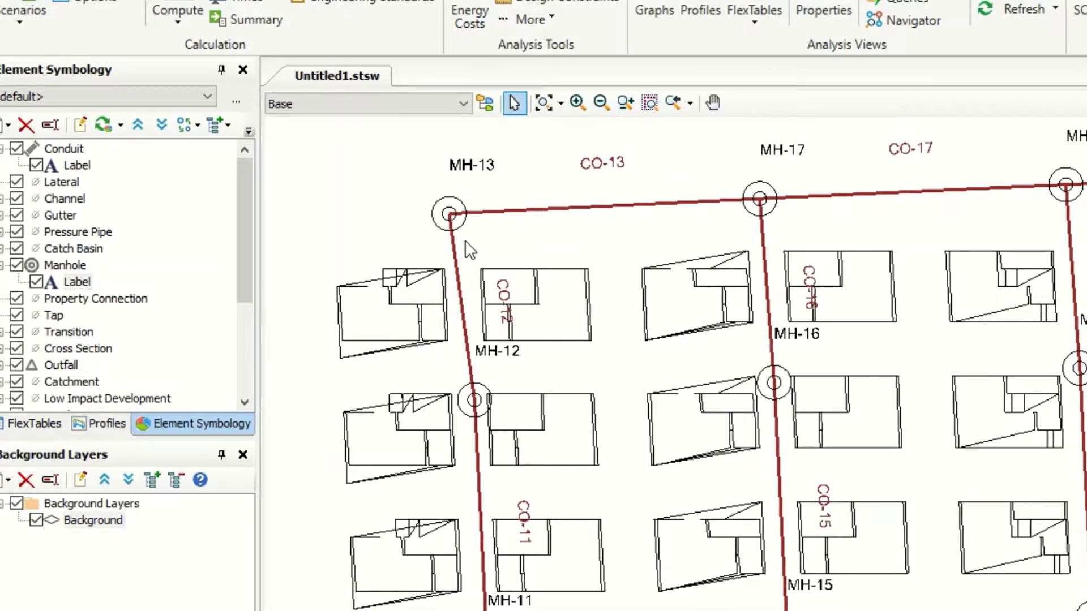
scroll(473, 250, "down", 5)
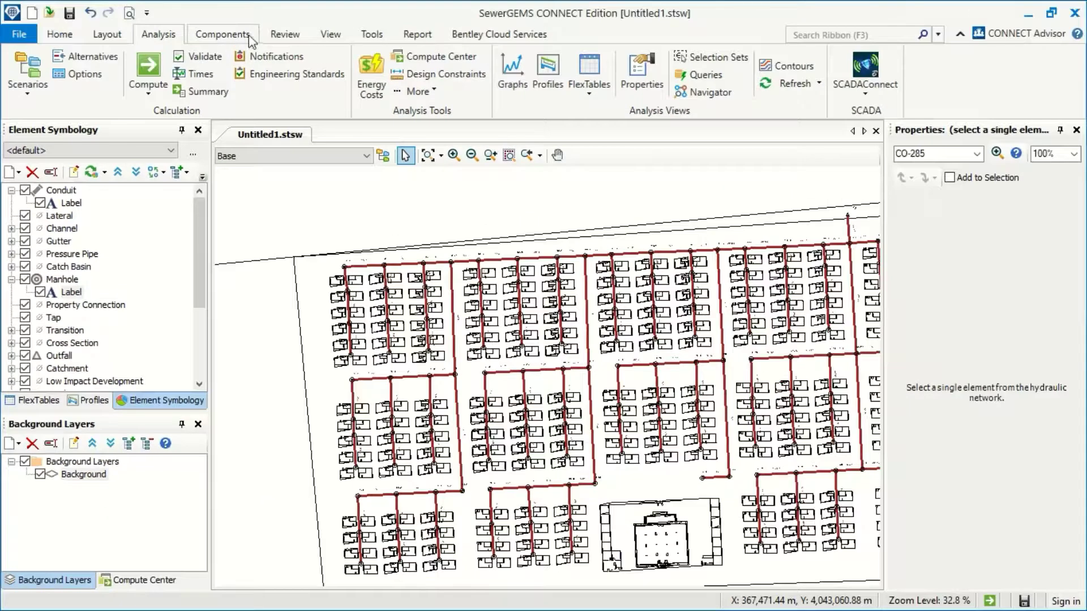
left_click(242, 38)
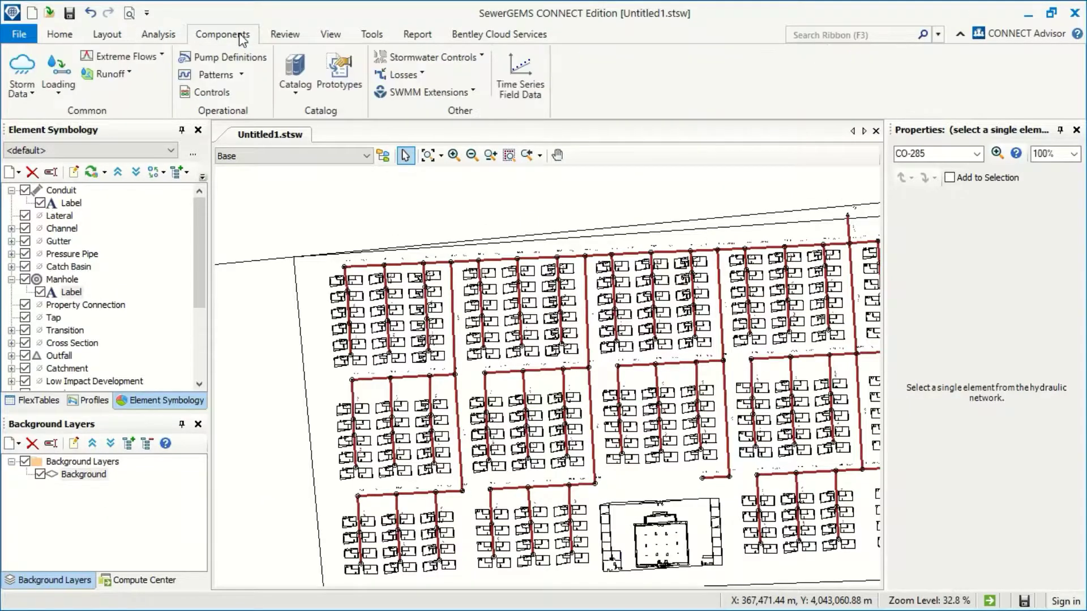
left_click(55, 104)
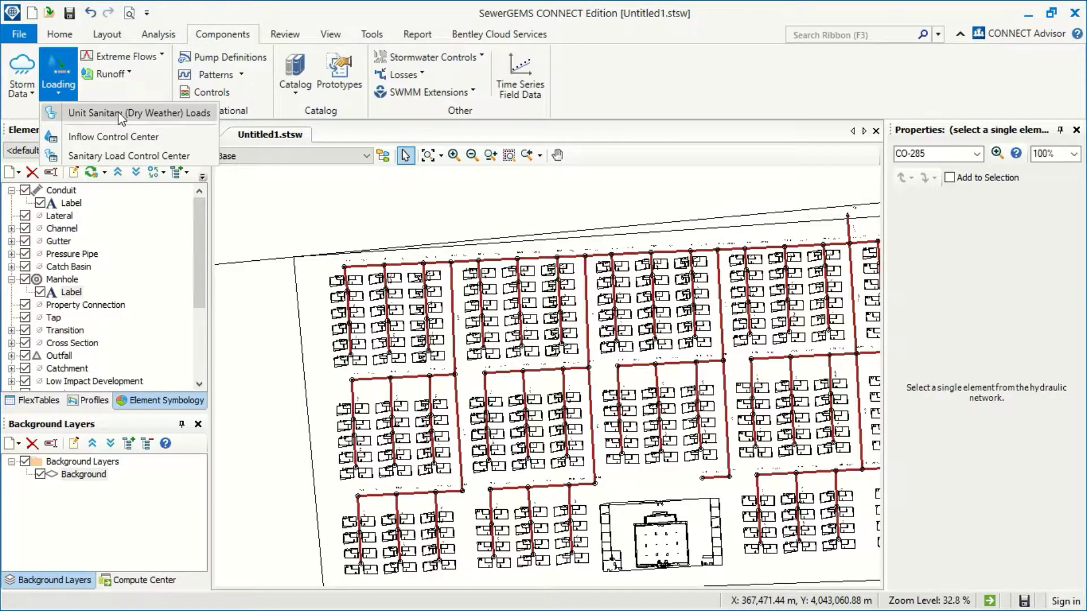
left_click(116, 116)
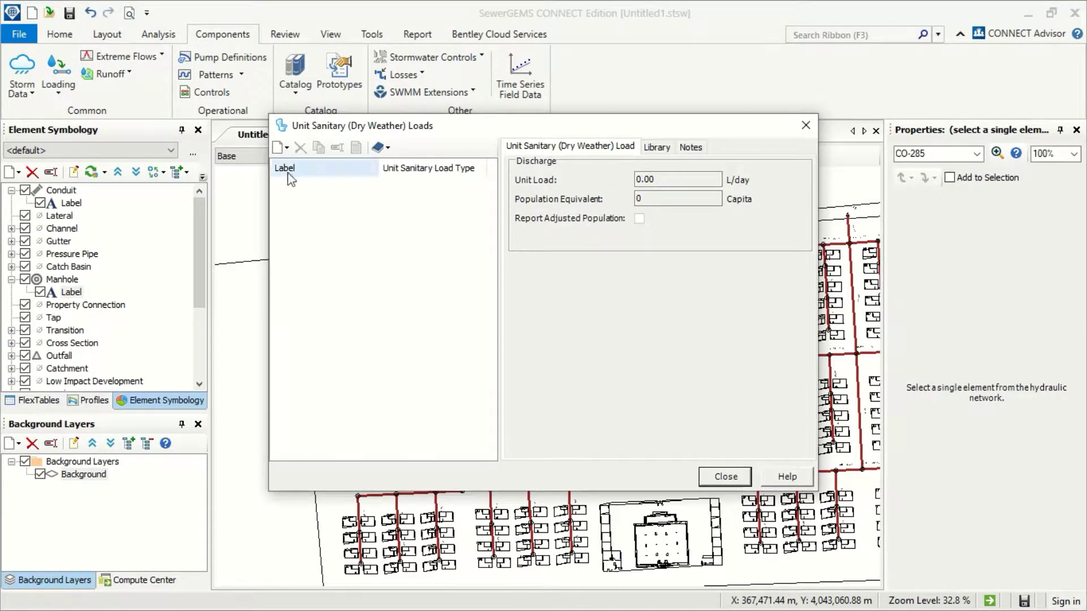
Browse the engineering library's unit loads without importing any.
left_click(288, 148)
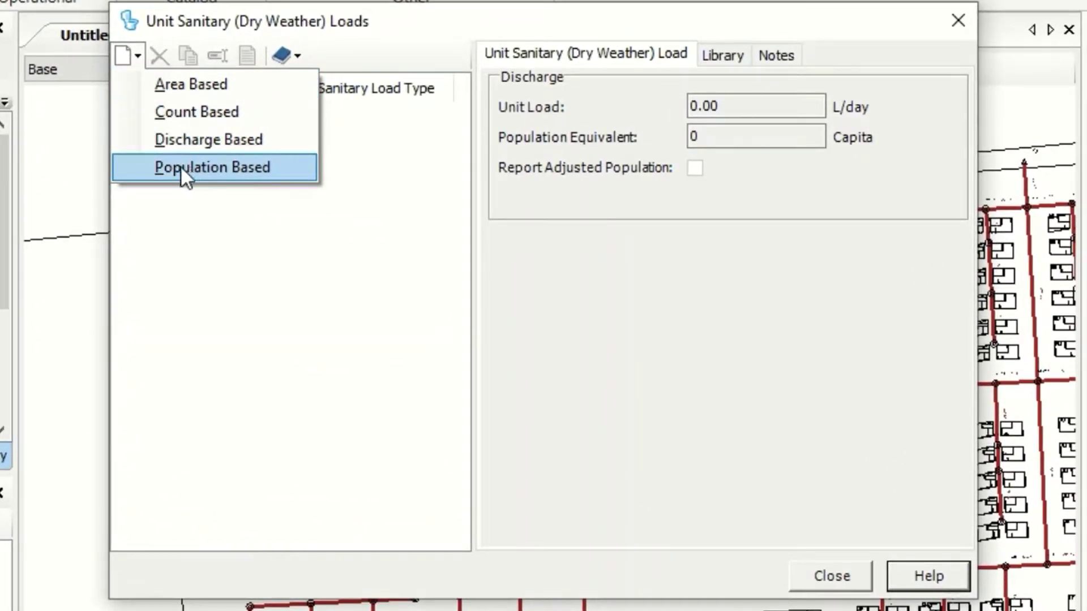
left_click(385, 32)
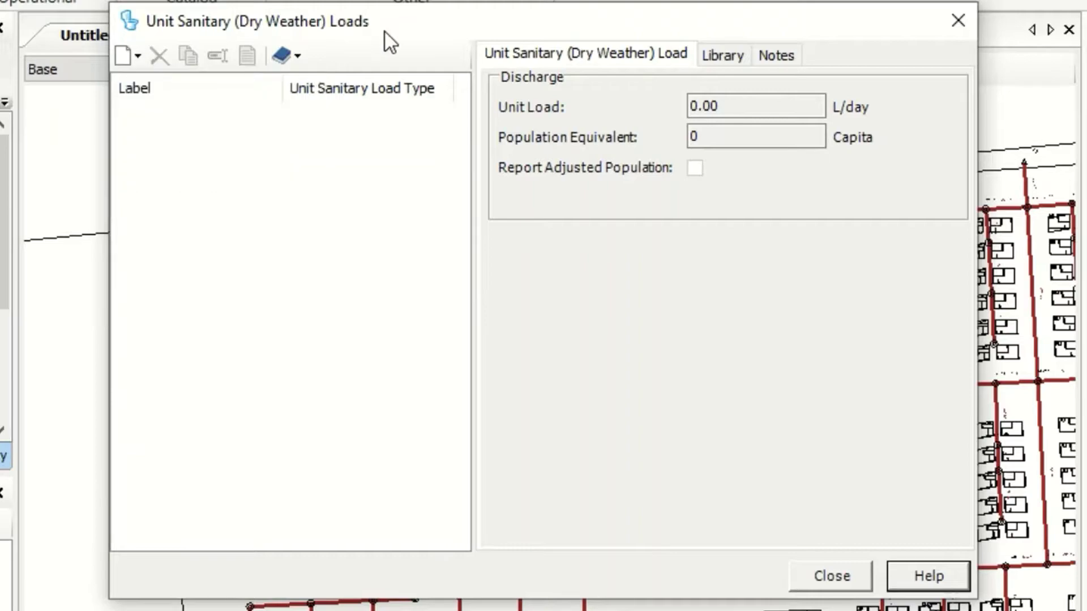
left_click(296, 56)
left_click(373, 174)
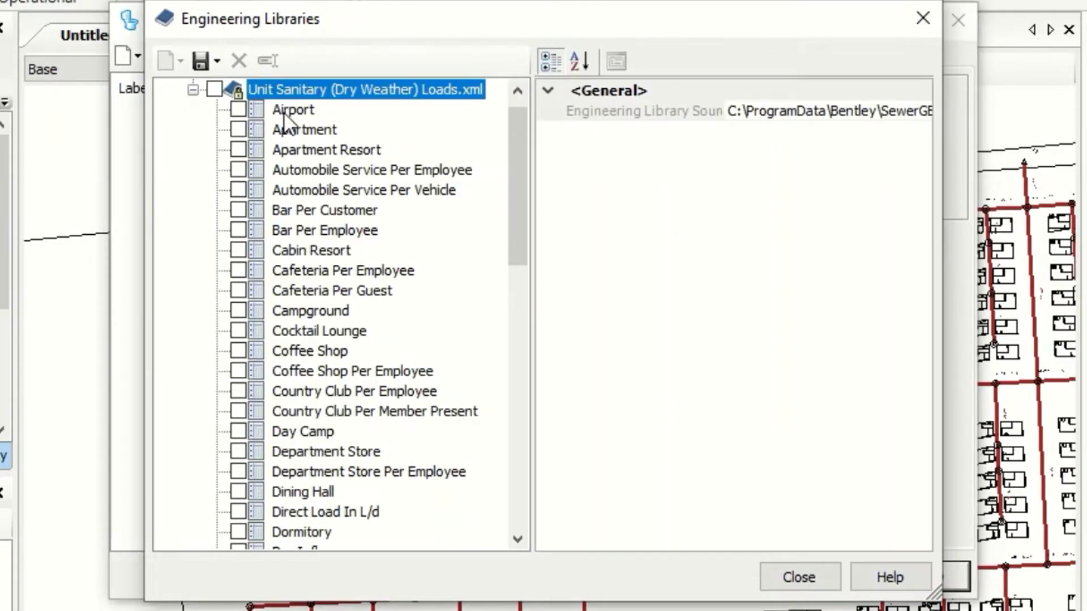
scroll(313, 282, "down", 1)
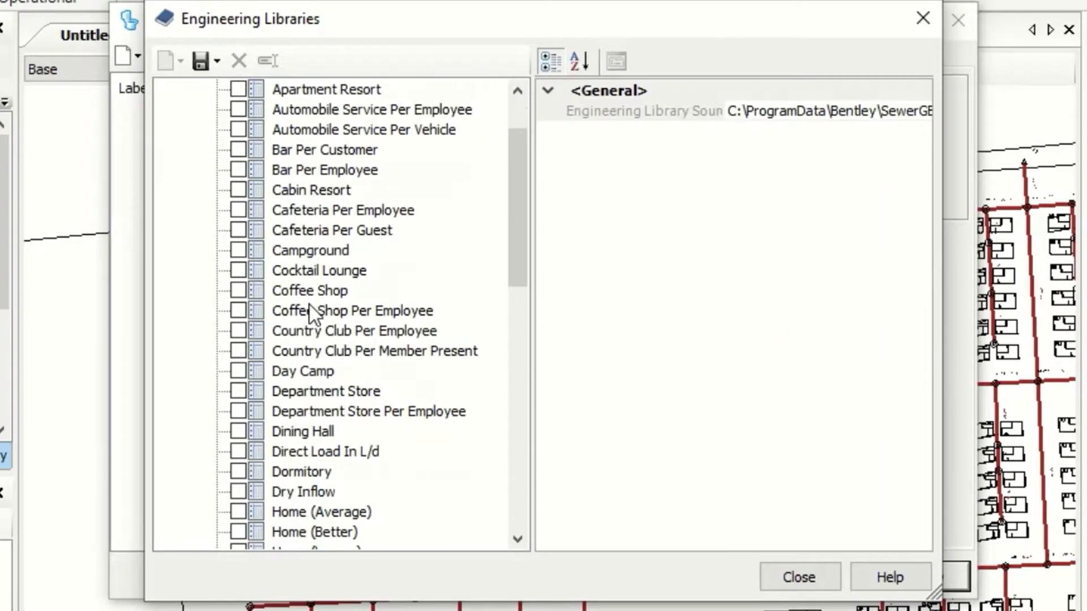
scroll(338, 323, "down", 2)
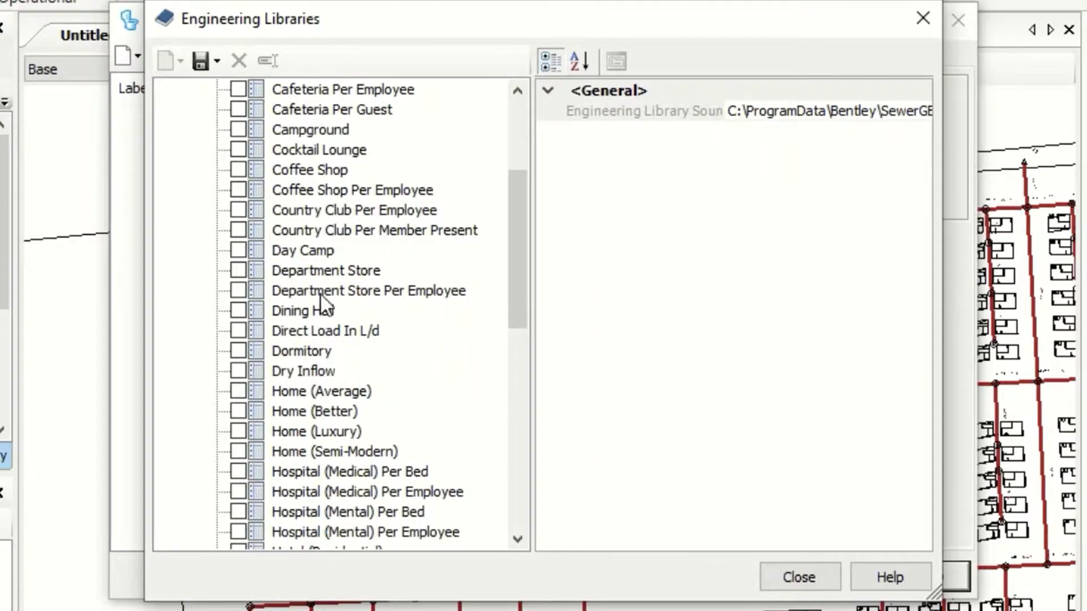
scroll(323, 296, "down", 4)
scroll(330, 347, "down", 3)
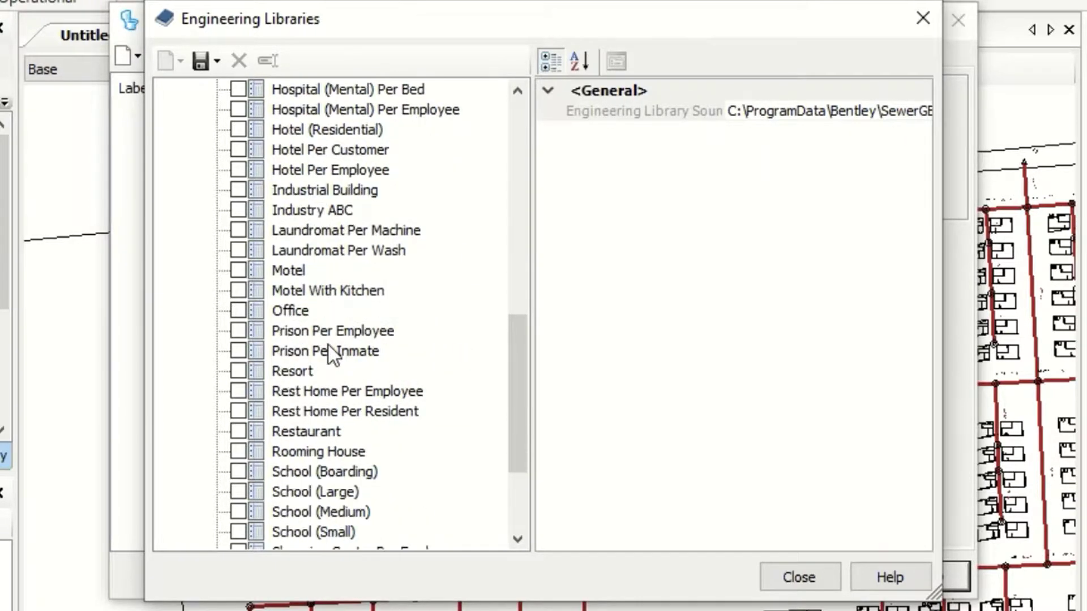
scroll(306, 311, "down", 3)
scroll(318, 323, "up", 13)
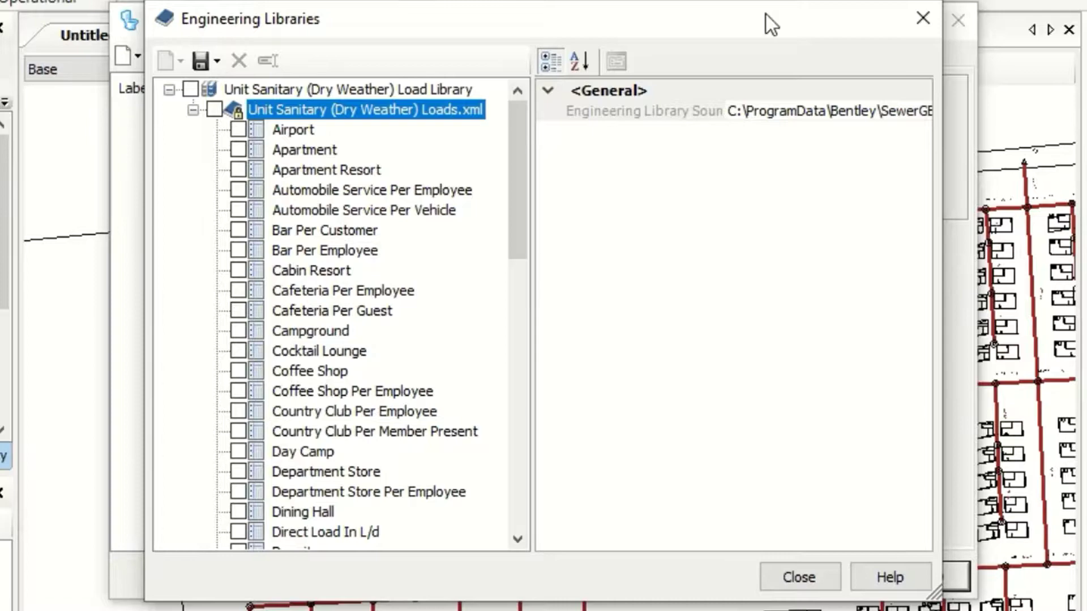
left_click(923, 18)
Add a population-based load named domistic with a unit load of 40 L/day per capita.
left_click(137, 56)
left_click(195, 168)
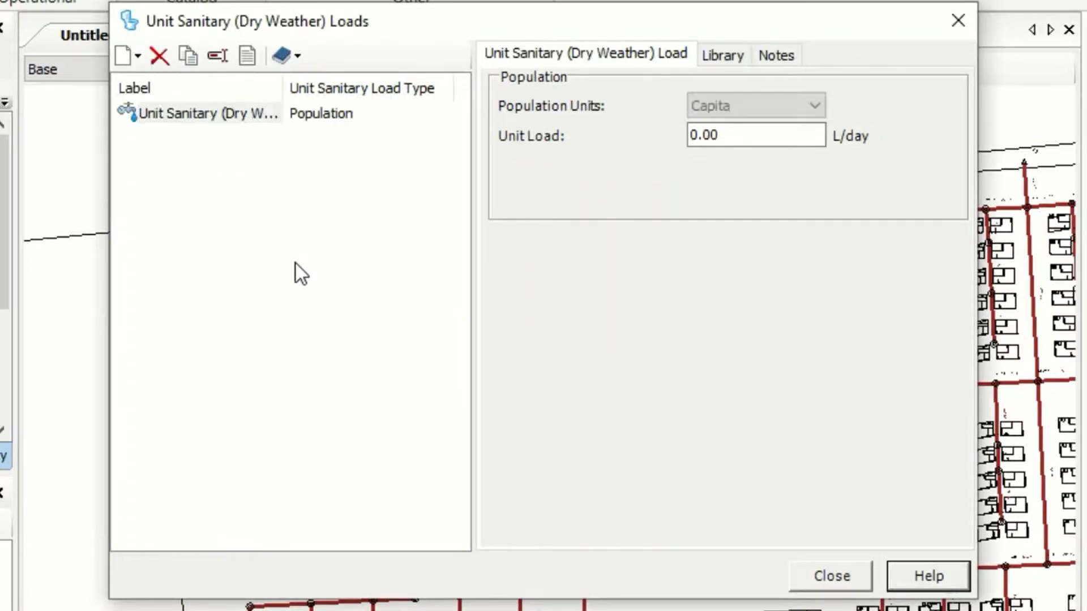
left_click(209, 115)
type("domistic")
key("Return")
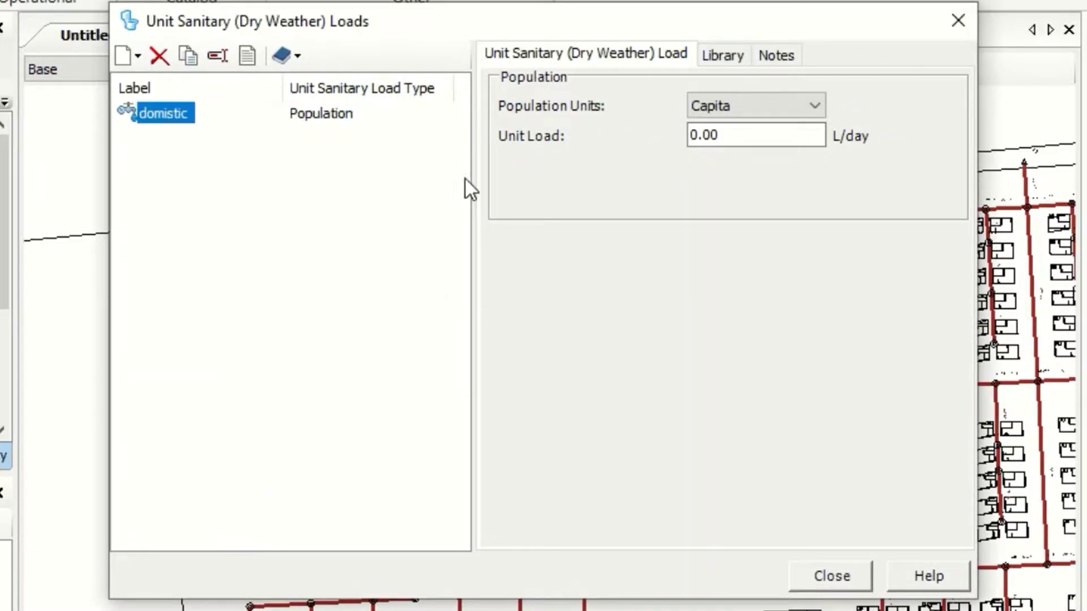
double_click(723, 138)
type("40")
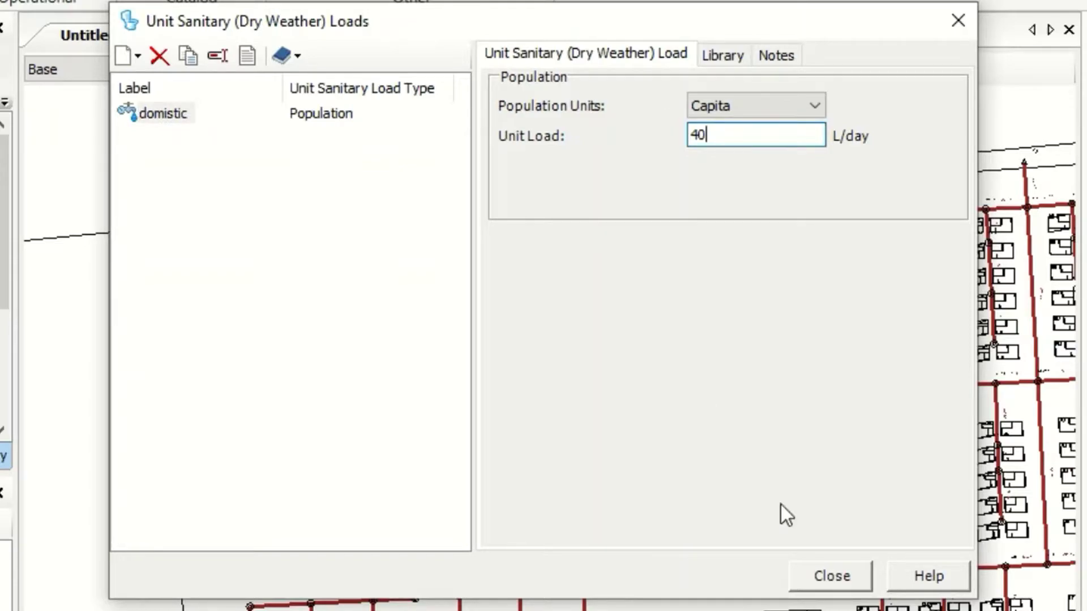
left_click(817, 567)
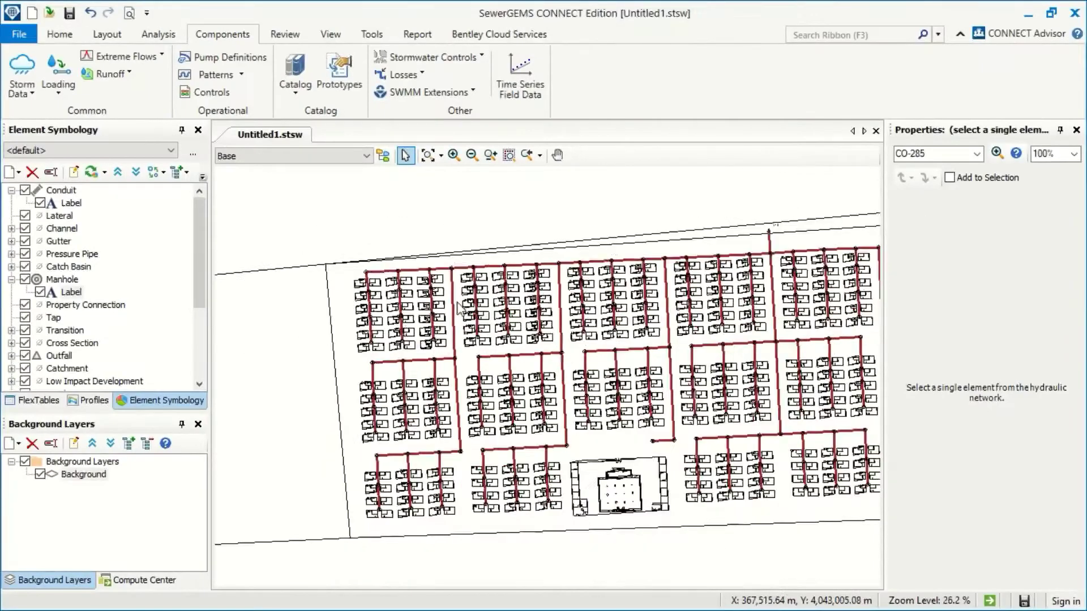
left_click_drag(513, 274, 385, 187)
scroll(439, 362, "up", 5)
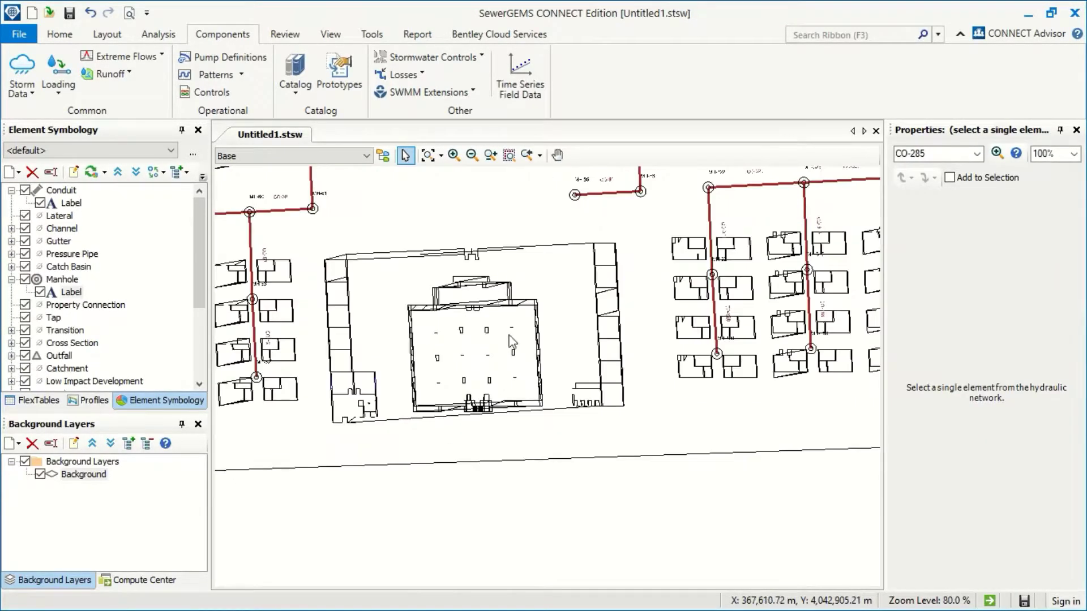
scroll(472, 335, "down", 4)
scroll(442, 362, "up", 5)
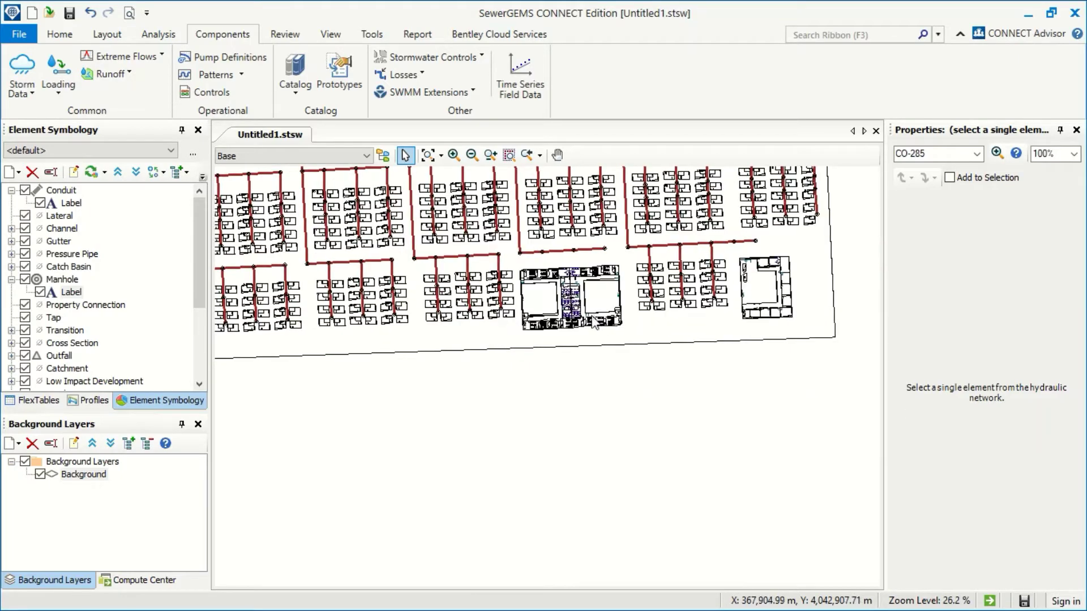
scroll(599, 279, "down", 4)
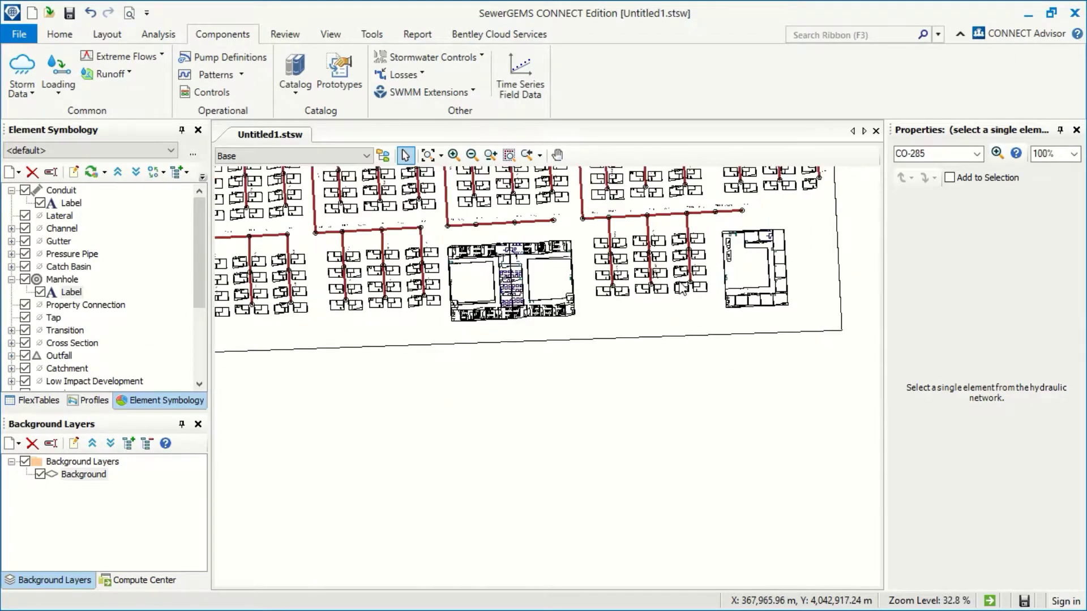
scroll(656, 317, "up", 3)
scroll(673, 245, "down", 7)
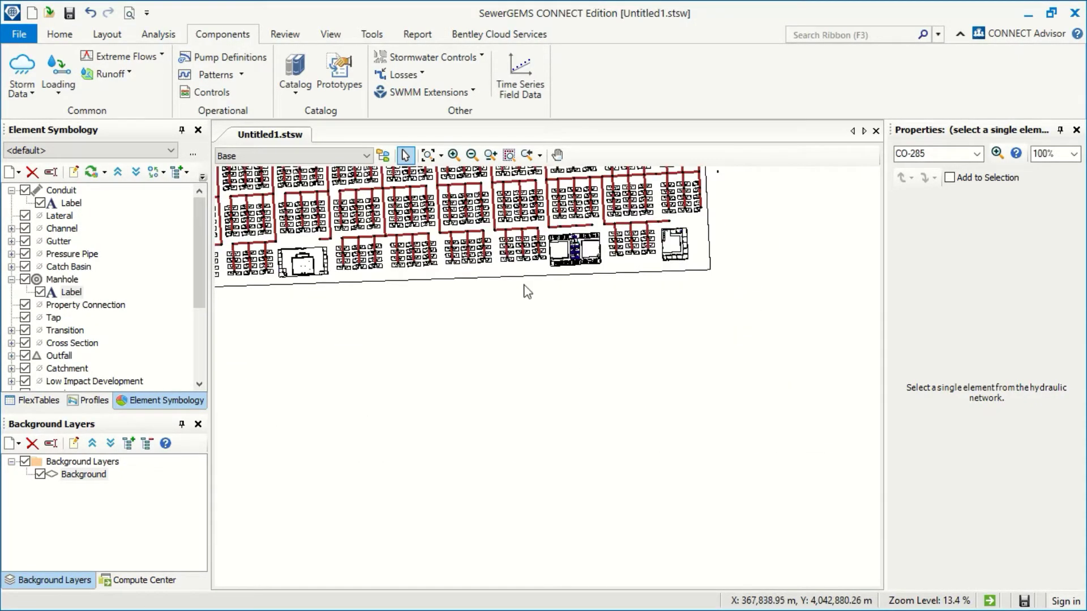
scroll(502, 293, "up", 3)
scroll(560, 257, "down", 5)
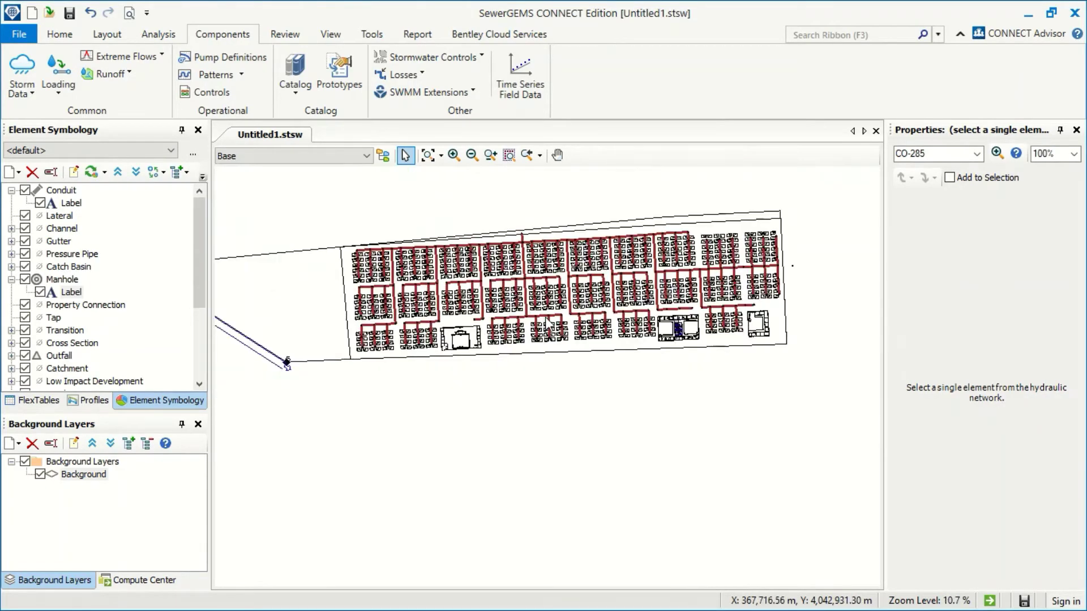
scroll(562, 257, "up", 6)
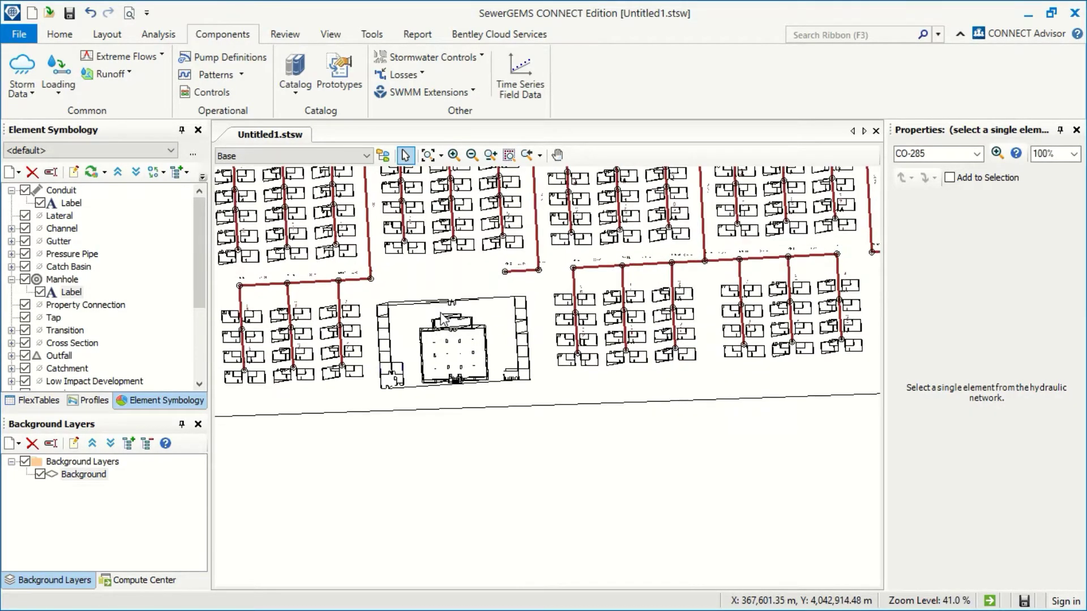
Add a population-based load named mosque with a unit load of 50.
left_click(58, 88)
left_click(85, 113)
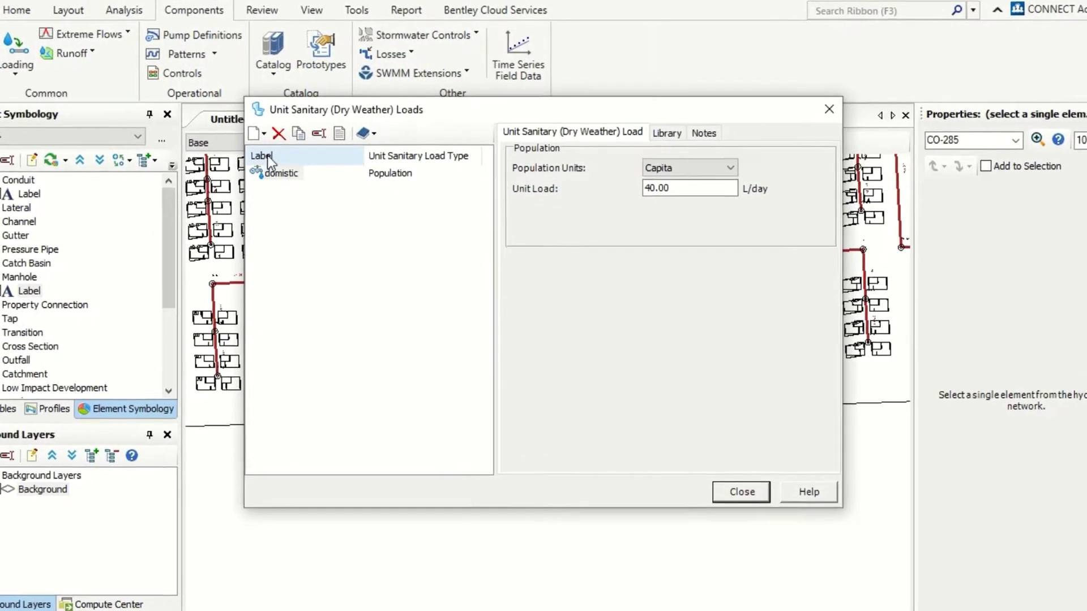
left_click(262, 134)
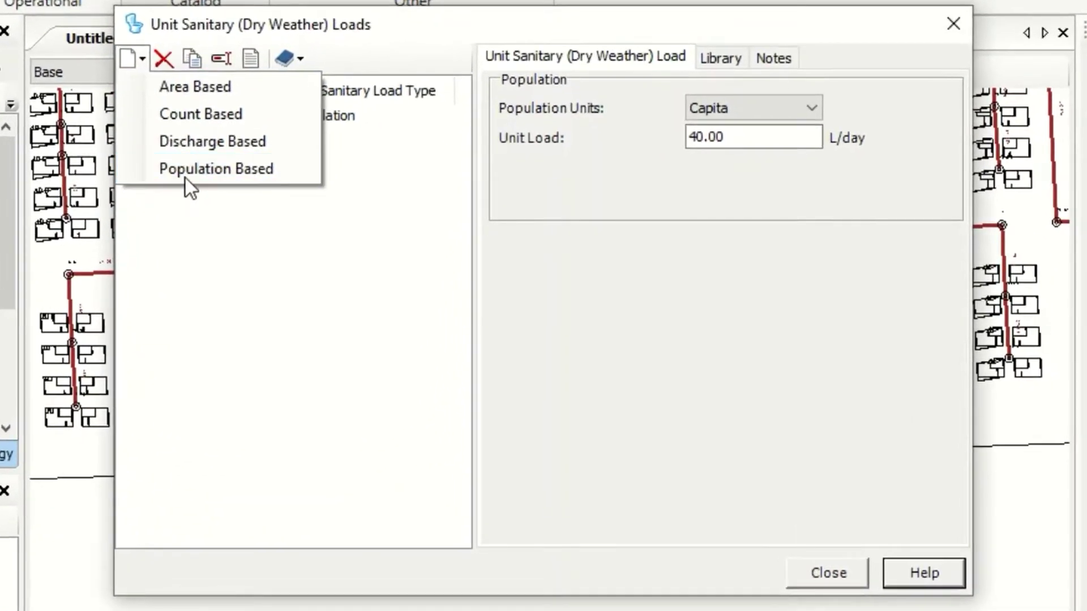
left_click(185, 175)
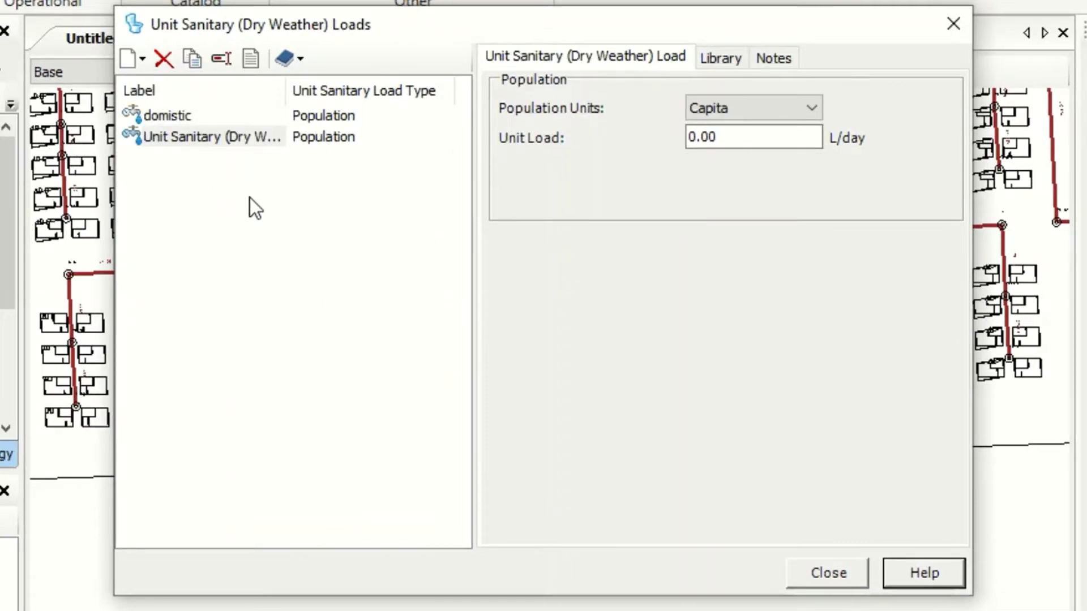
left_click(212, 137)
left_click(212, 137)
type("mosque")
left_click(753, 142)
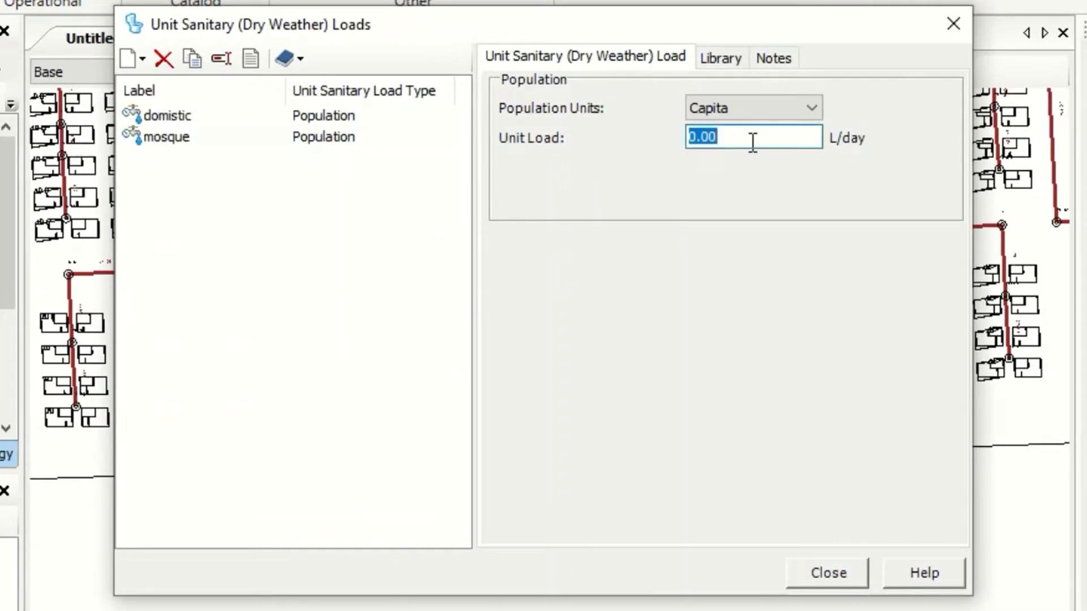
type("50")
Add a population-based load named school with a unit load of 40.
left_click(141, 66)
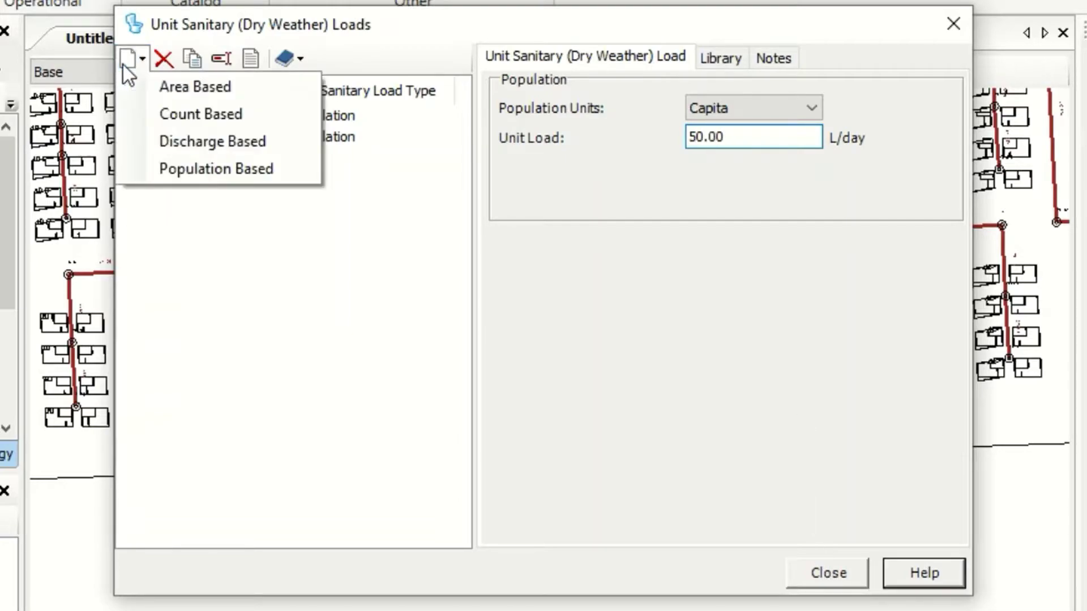
left_click(219, 170)
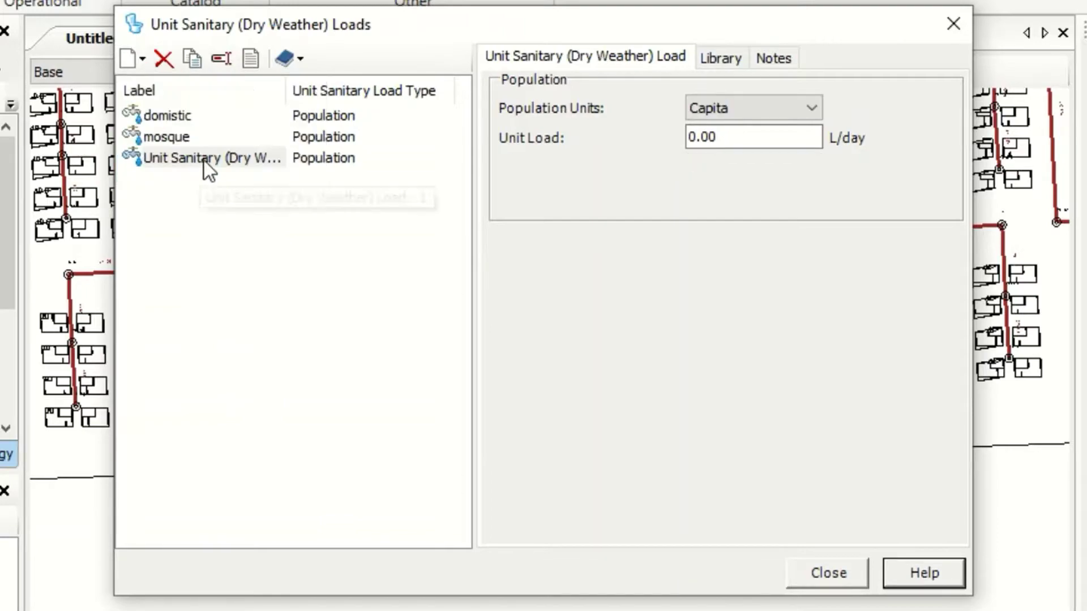
left_click(205, 161)
left_click(221, 161)
type("school")
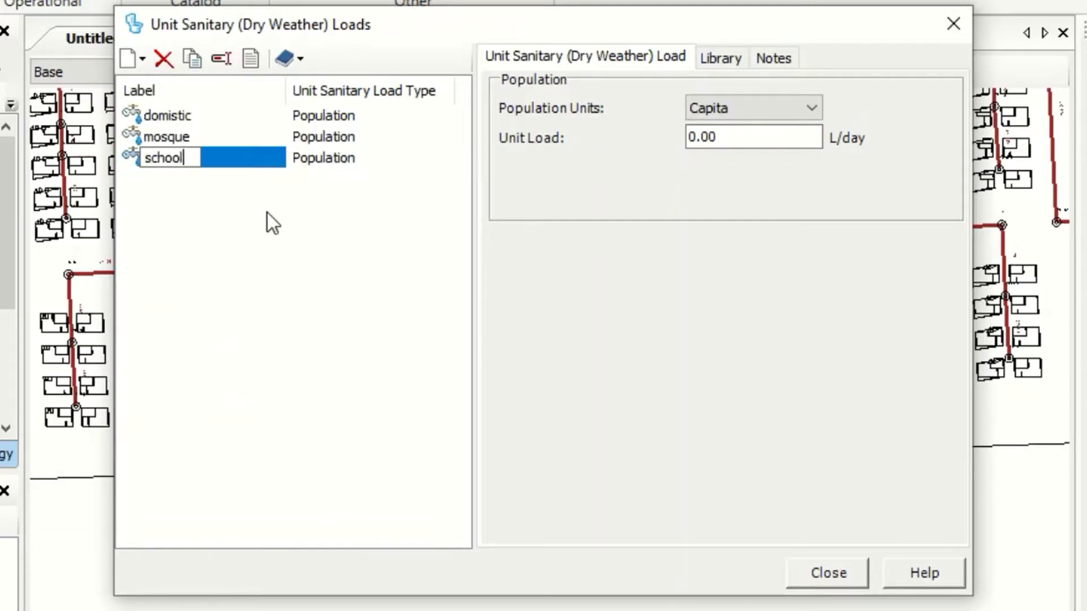
key("Return")
left_click(753, 137)
type("40")
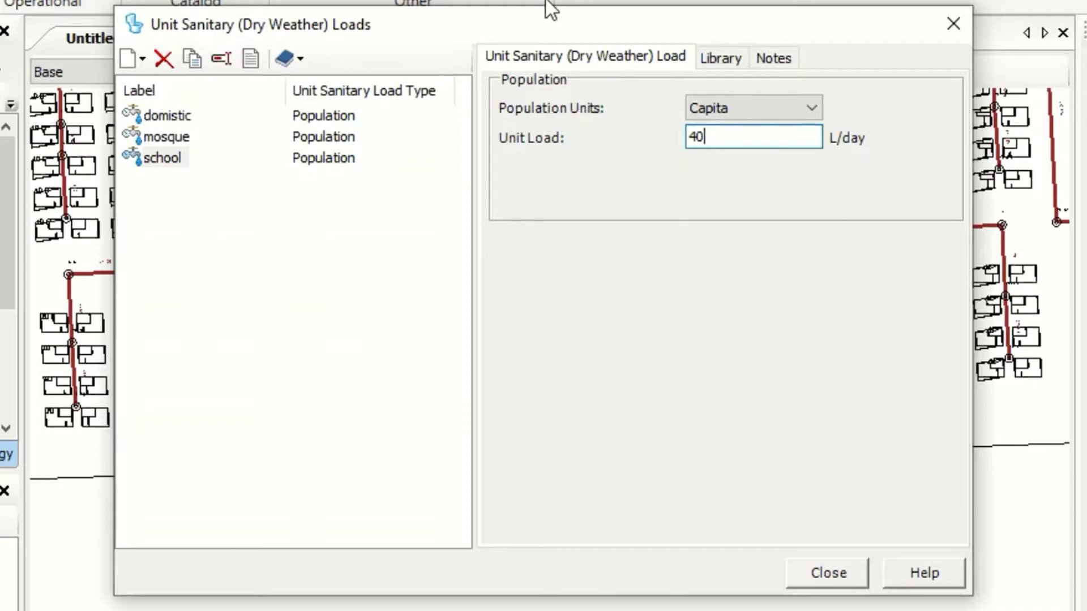
left_click(238, 235)
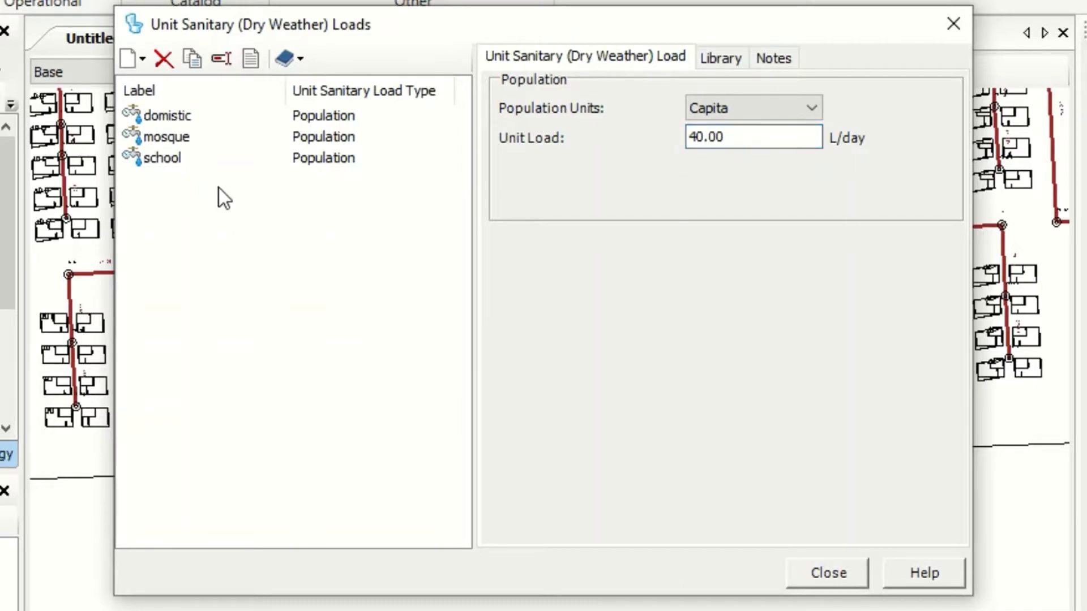
Add a population-based load named health center at 50 and close the loads manager.
left_click(142, 58)
left_click(195, 170)
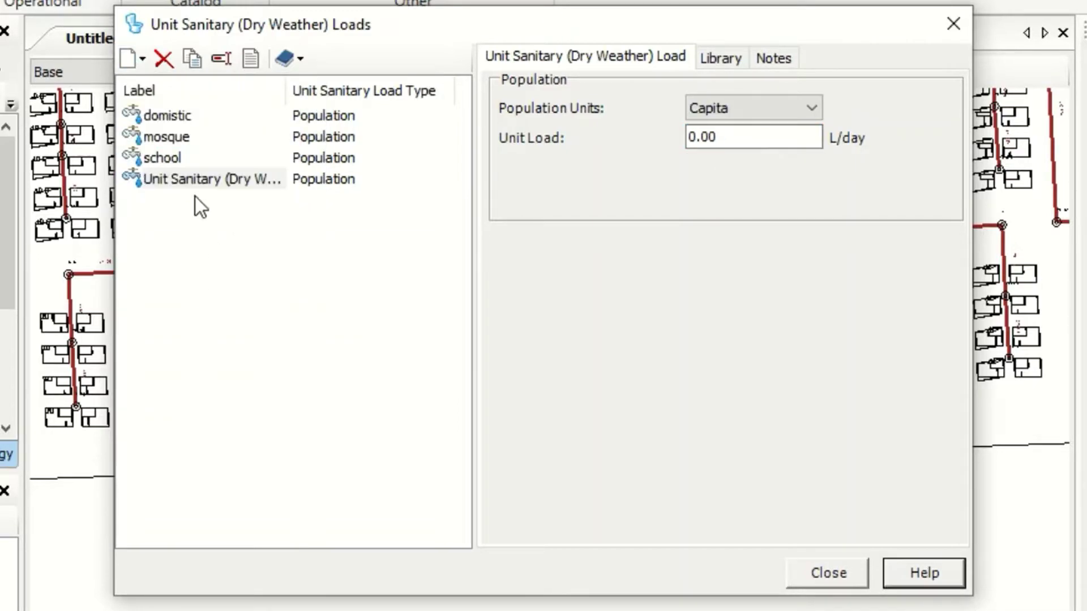
left_click(198, 177)
left_click(200, 180)
type("health center")
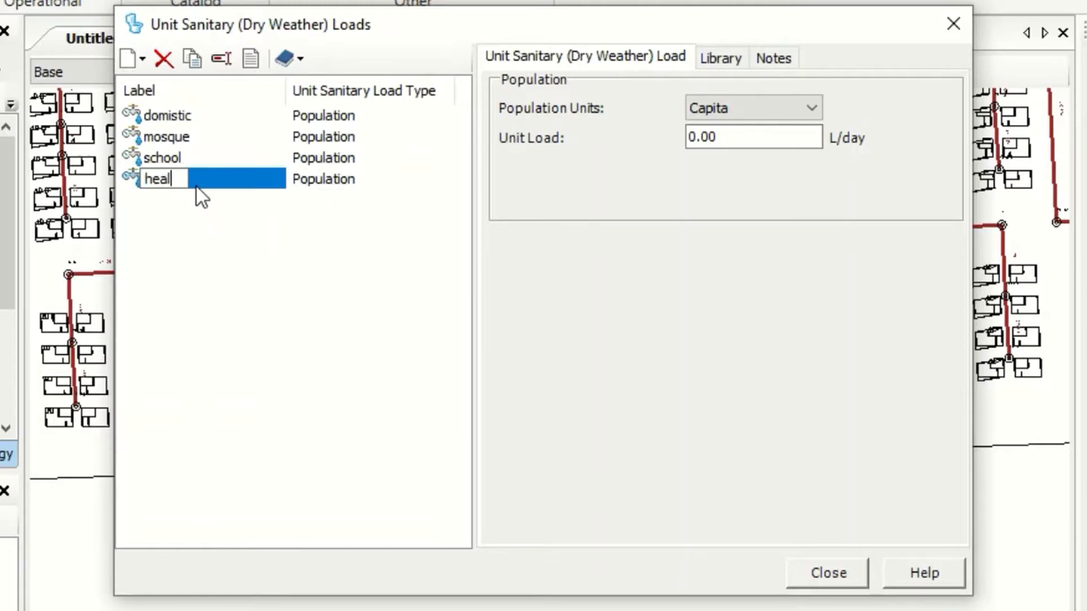
left_click(787, 139)
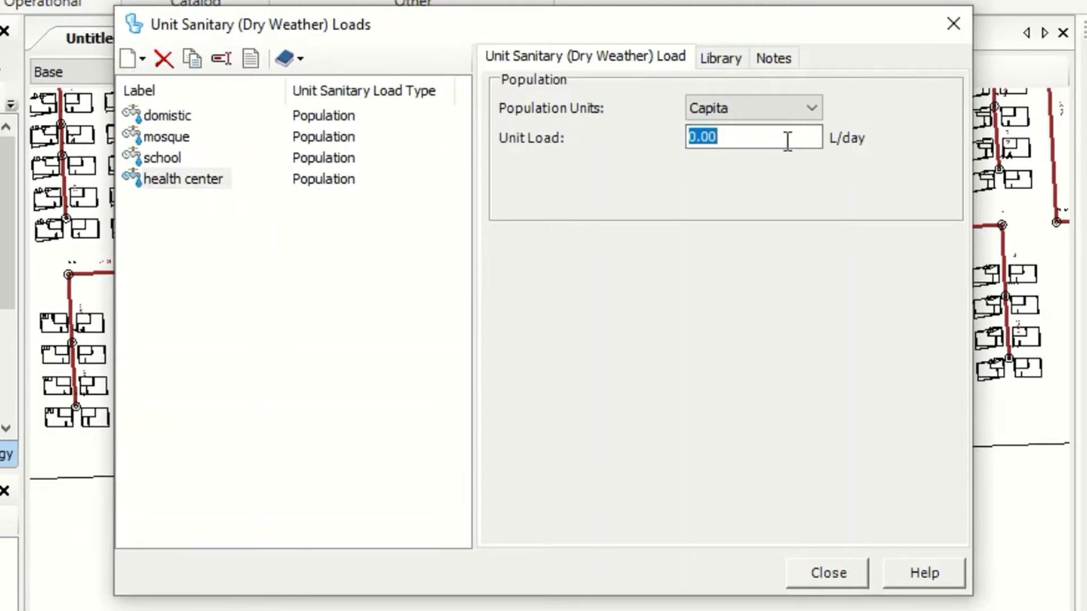
type("50")
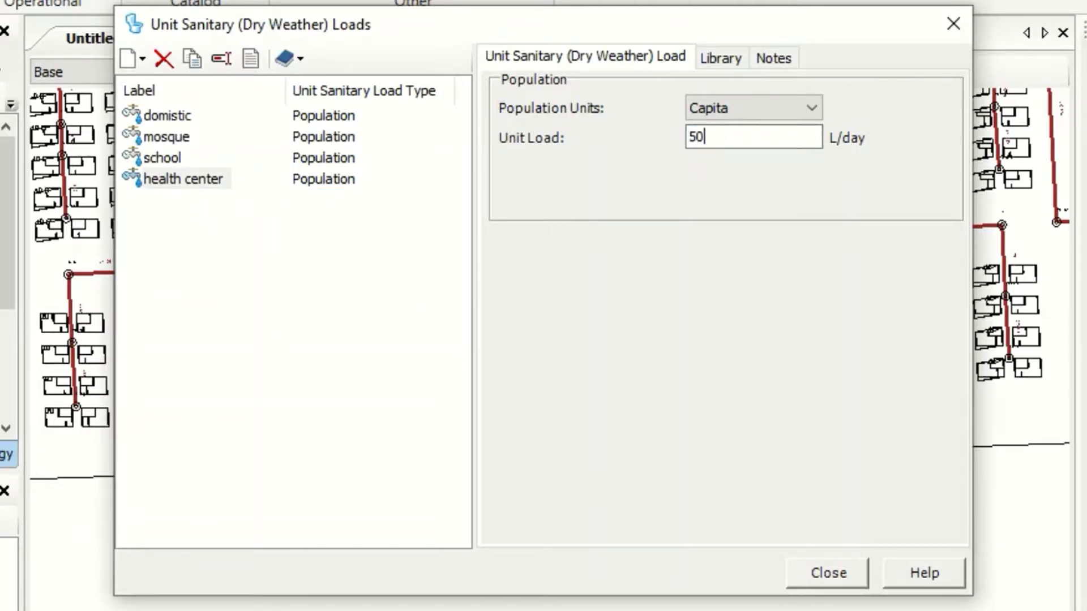
left_click(815, 575)
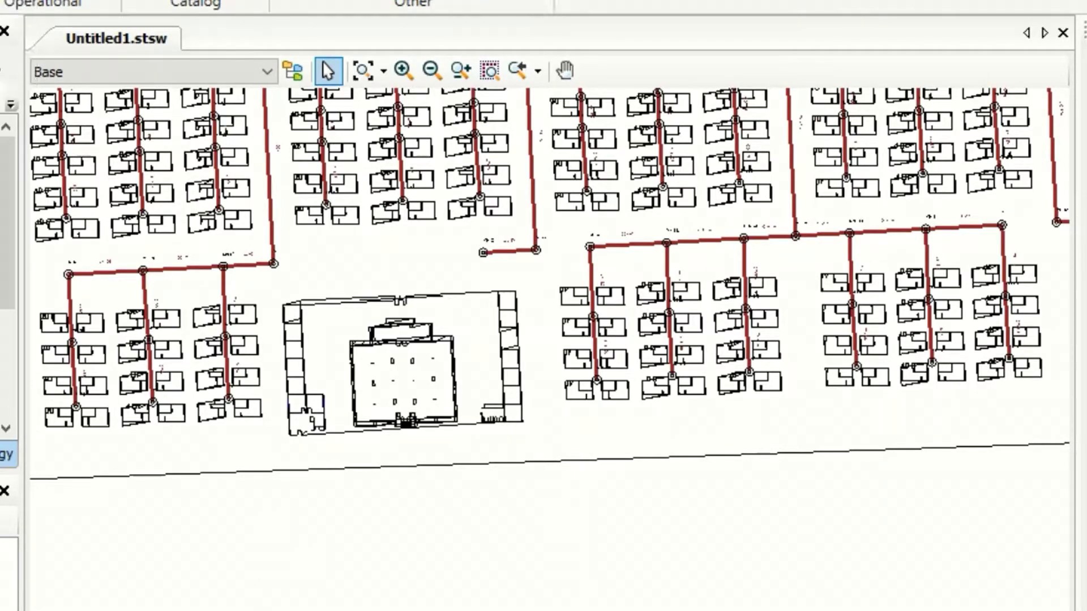
Open the Extreme Flows manager and expand the library's extreme flow factor methods.
scroll(628, 255, "down", 5)
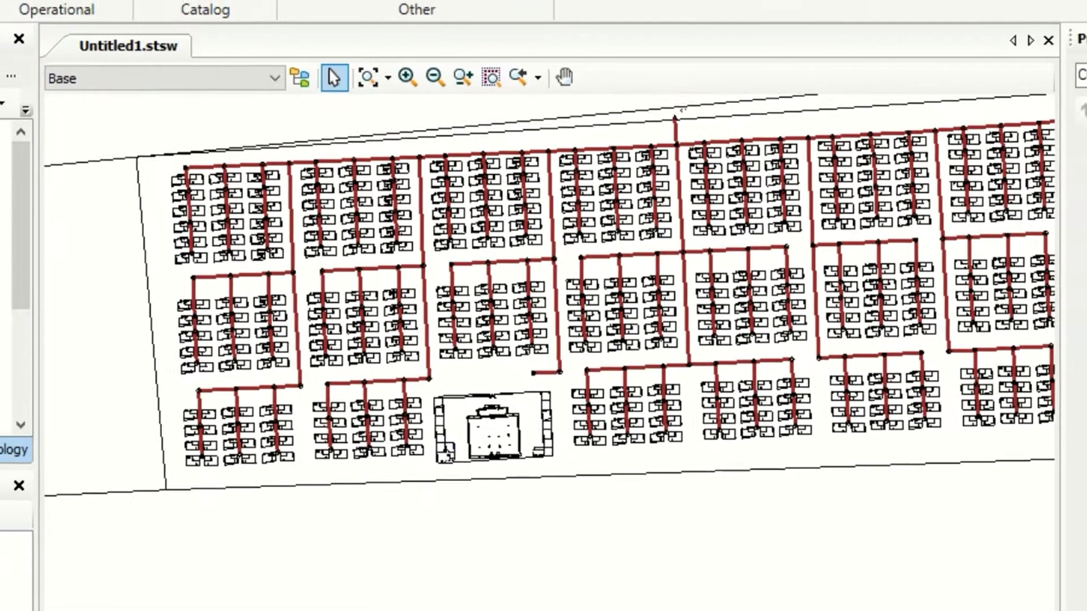
left_click(124, 56)
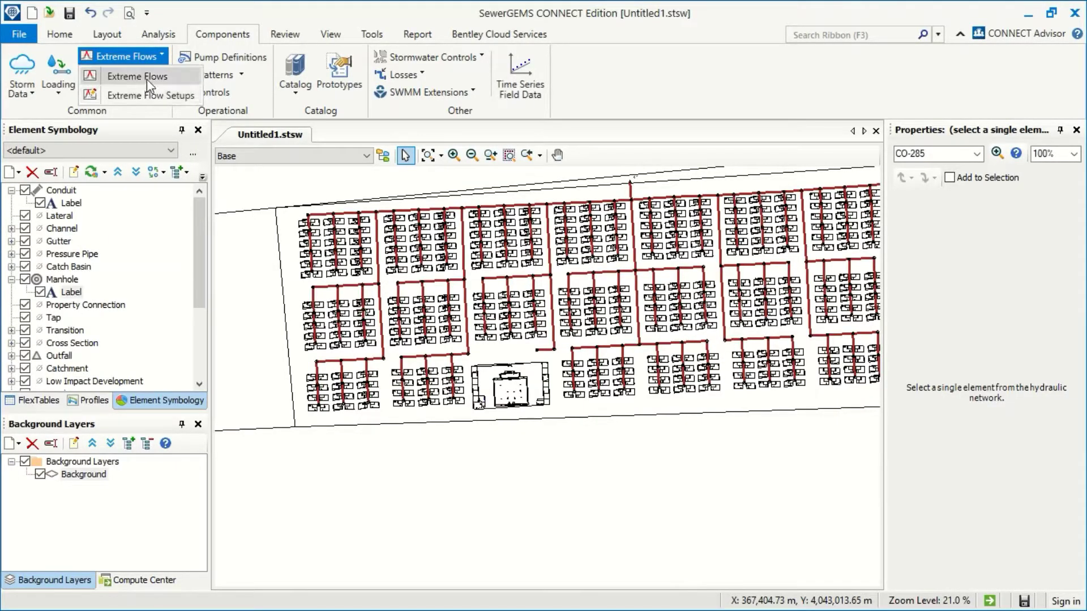
left_click(147, 79)
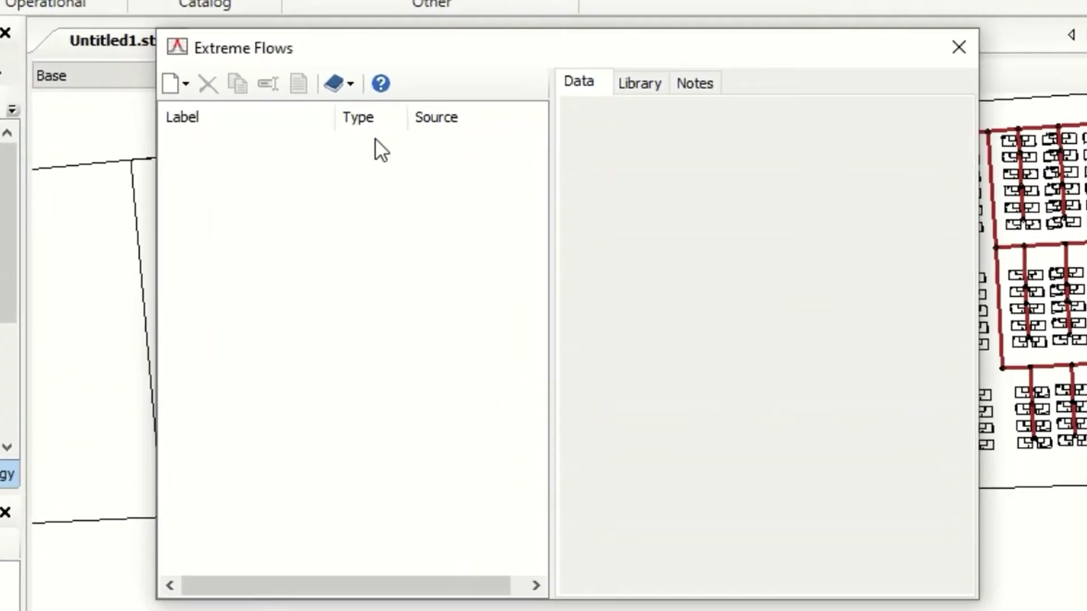
left_click(347, 83)
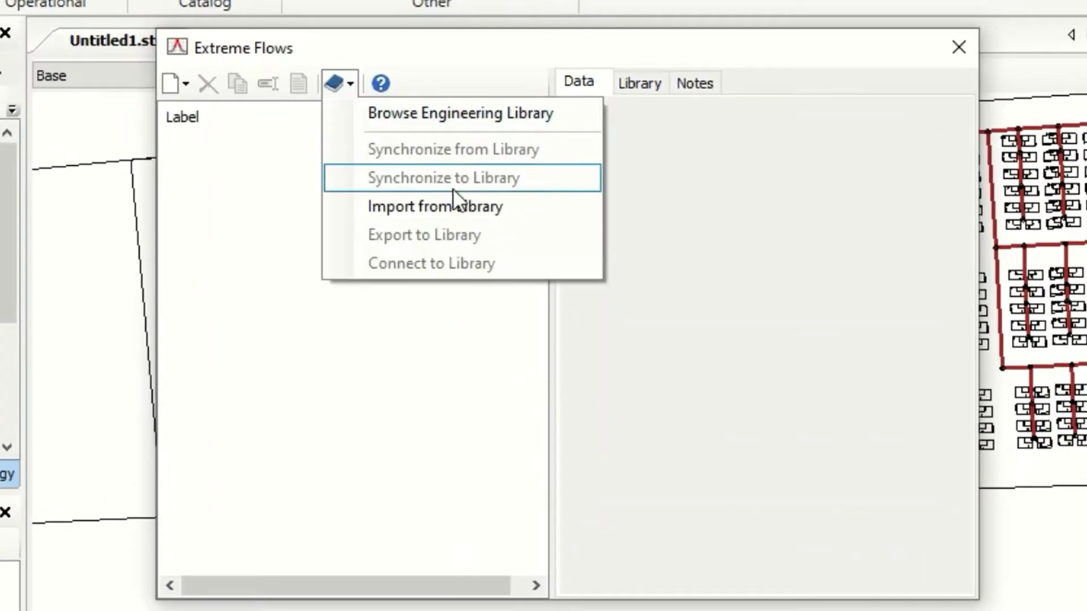
left_click(454, 209)
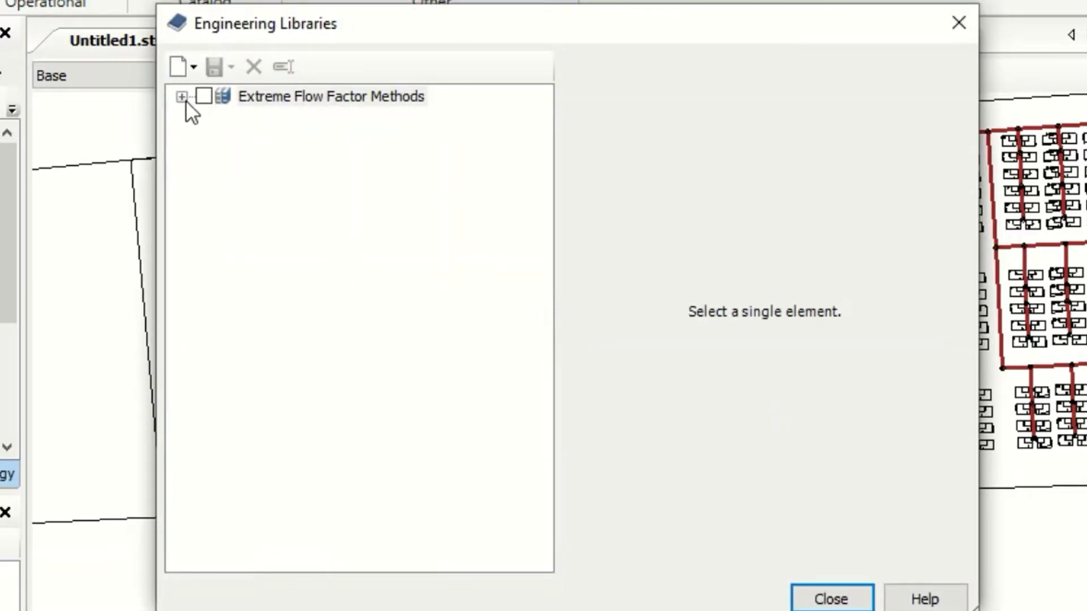
left_click(183, 99)
left_click(210, 116)
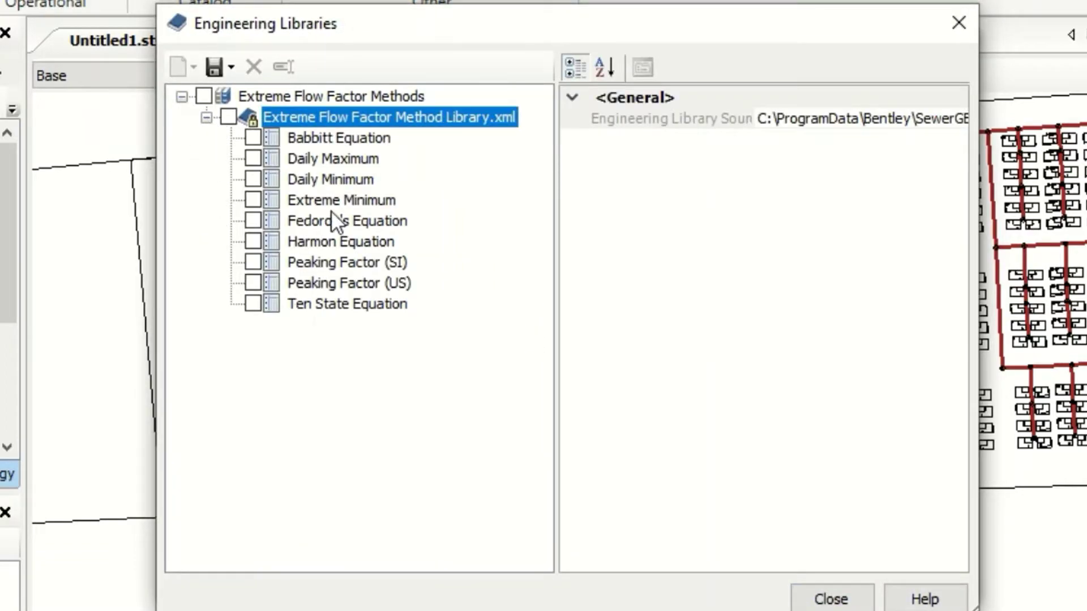
Review the Babbitt, Harmon, Fedorov, Peaking Factor and Ten State equations, closing without importing.
left_click(359, 138)
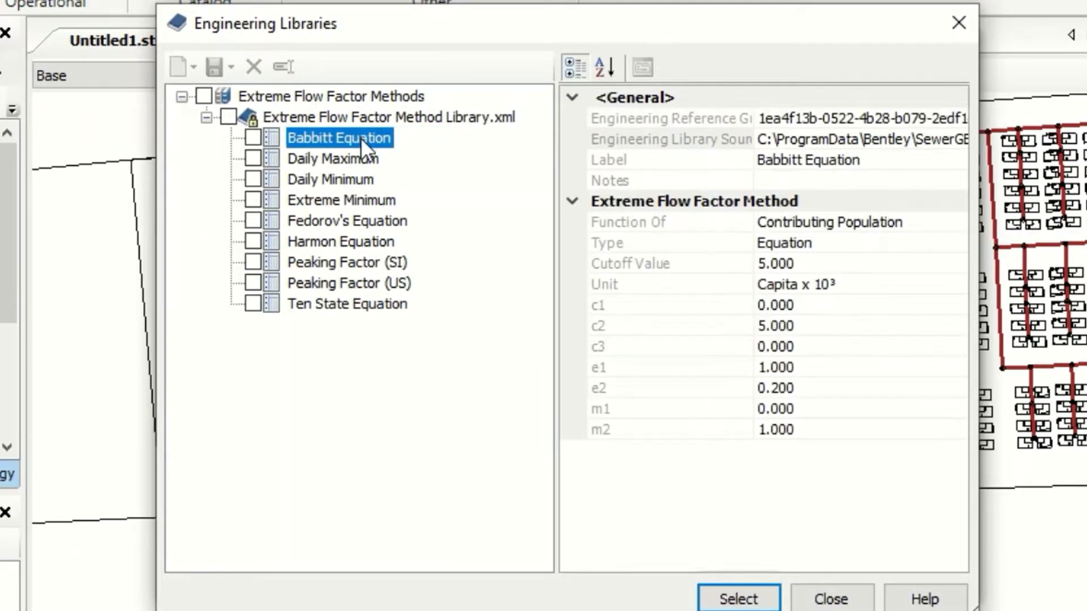
left_click(345, 242)
left_click(360, 140)
left_click(351, 221)
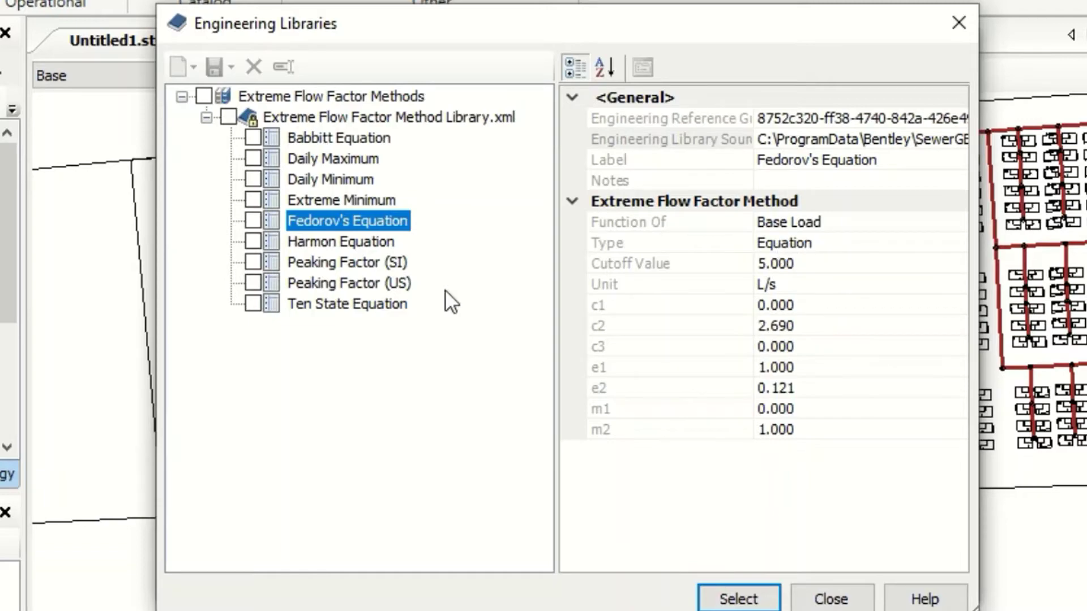
left_click(353, 267)
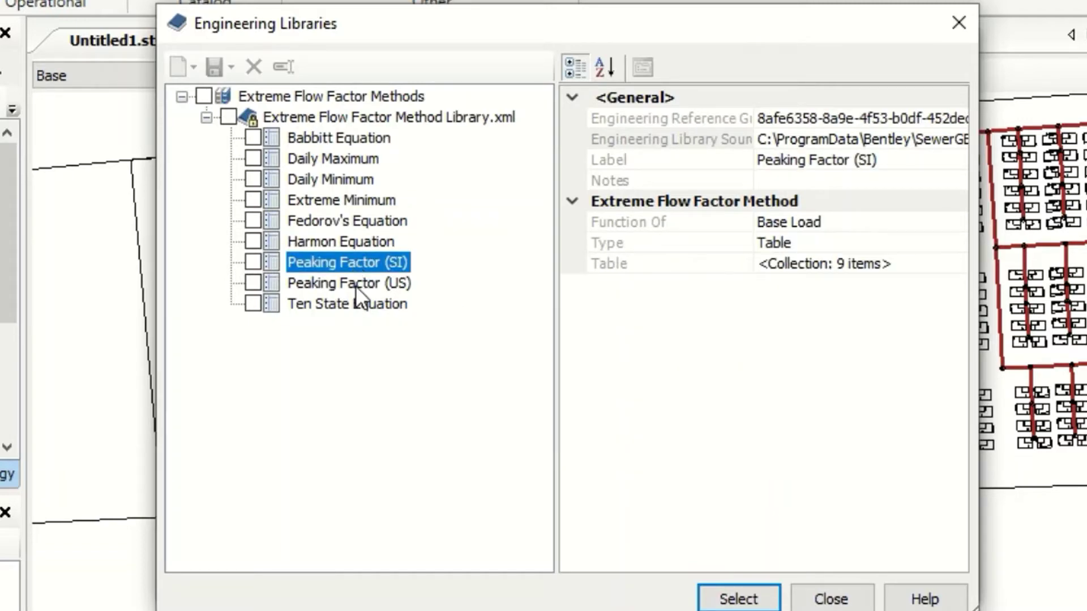
left_click(356, 285)
left_click(363, 261)
left_click(348, 306)
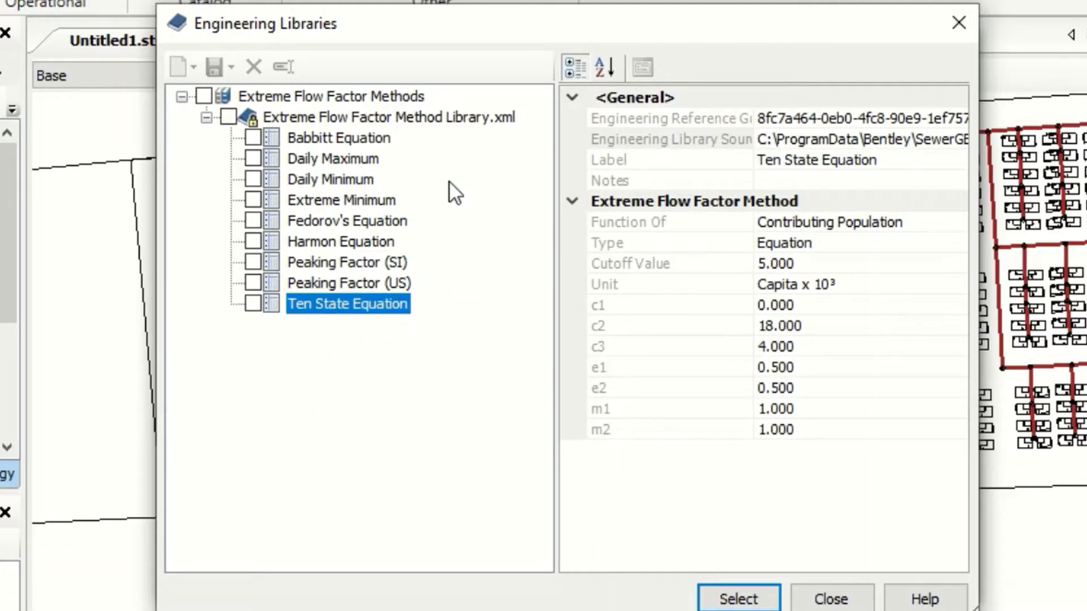
left_click(831, 600)
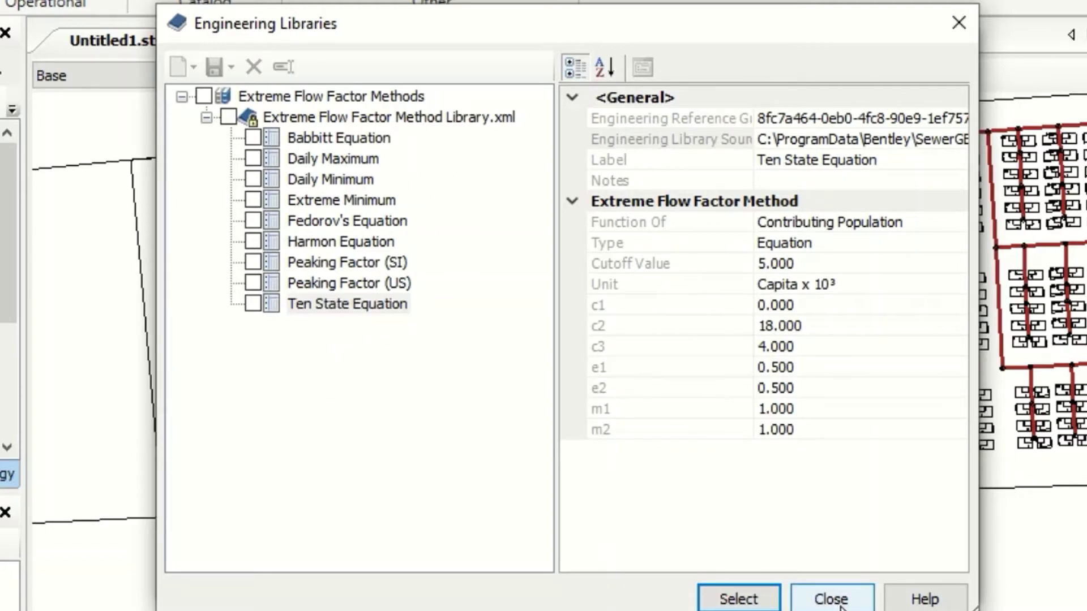
Create a population-based equation extreme flow factor and set c2 to 2.5 and c3.
left_click(184, 83)
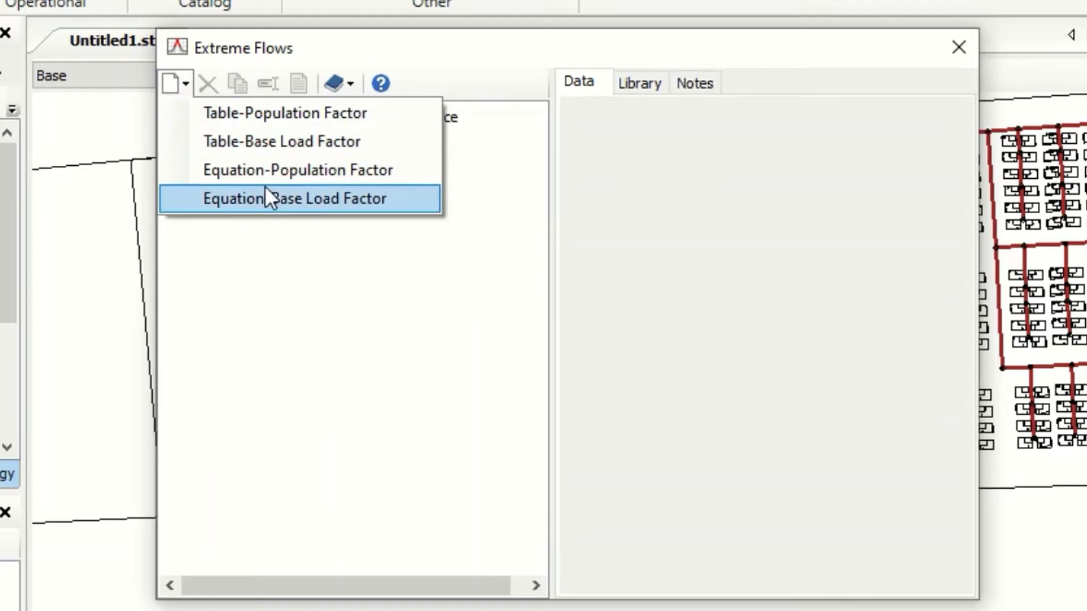
left_click(298, 166)
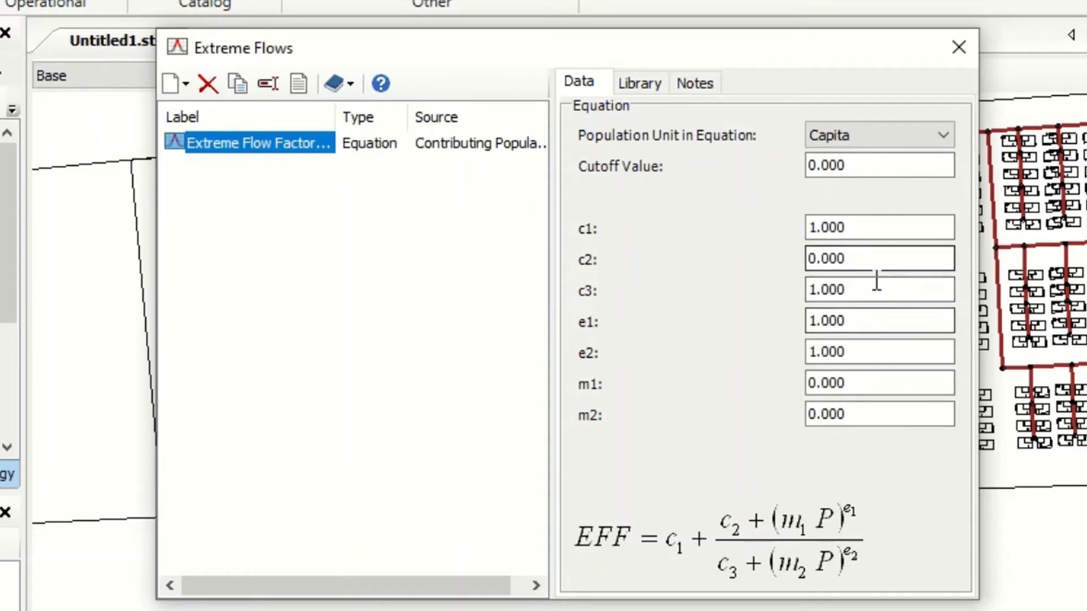
double_click(876, 260)
type("2.5")
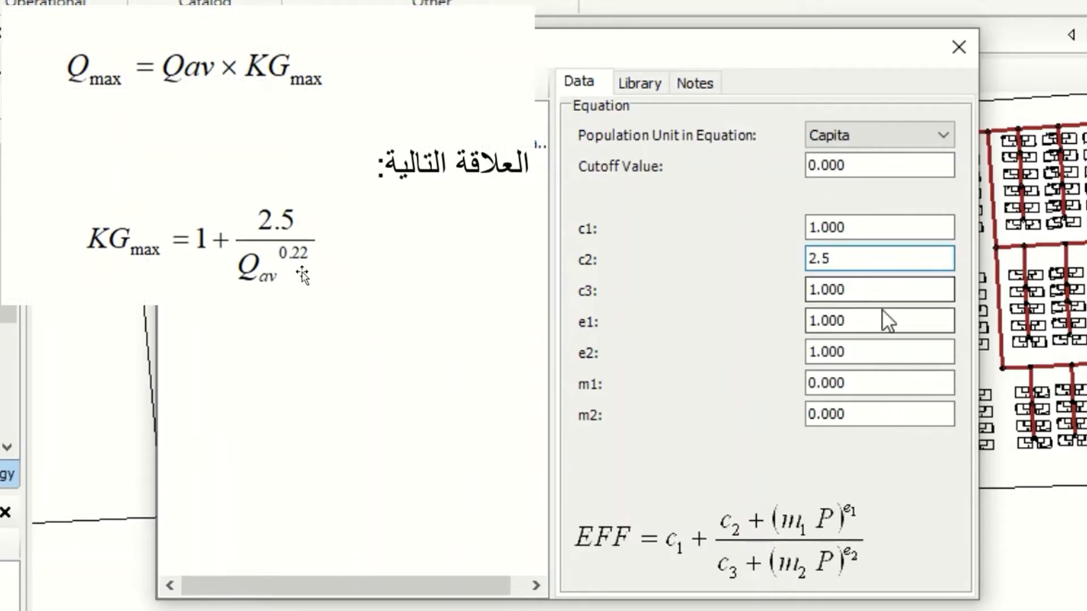
double_click(893, 289)
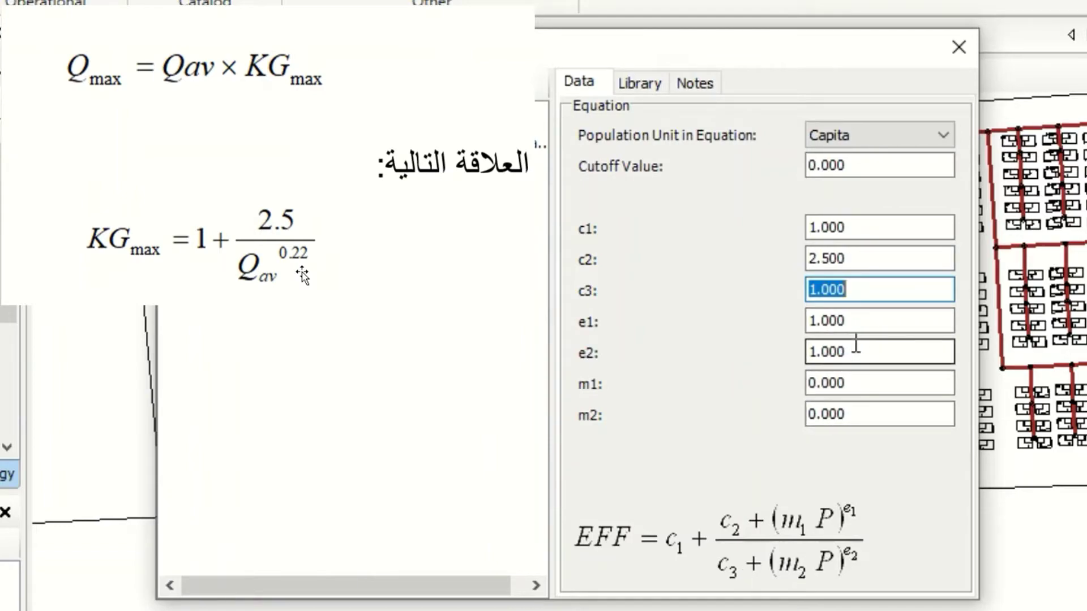
type("0")
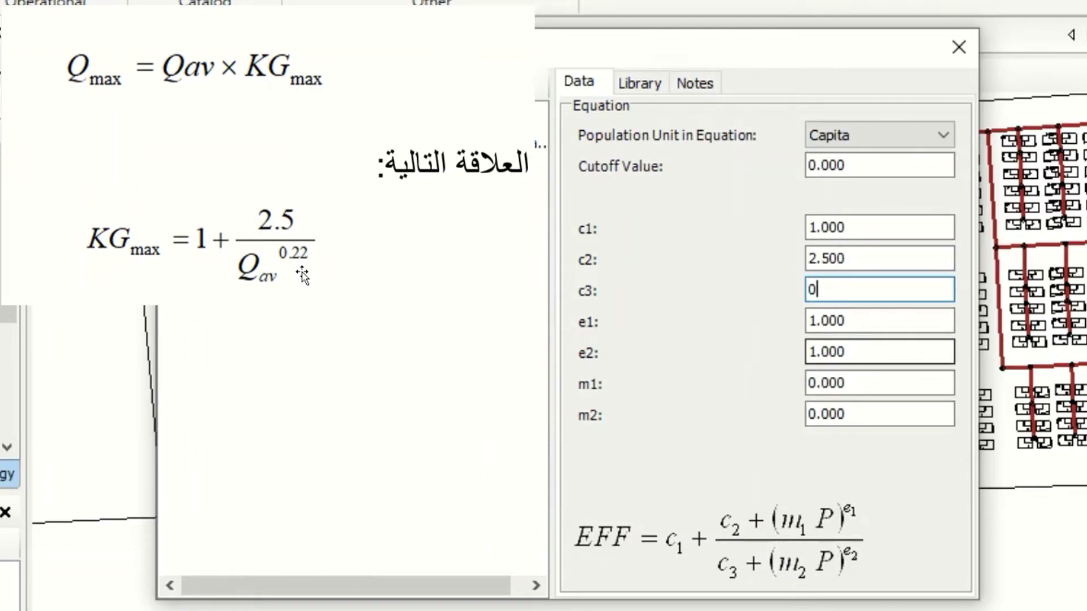
Set exponent e2 to 0.22 and coefficient m2 to 1.
double_click(871, 322)
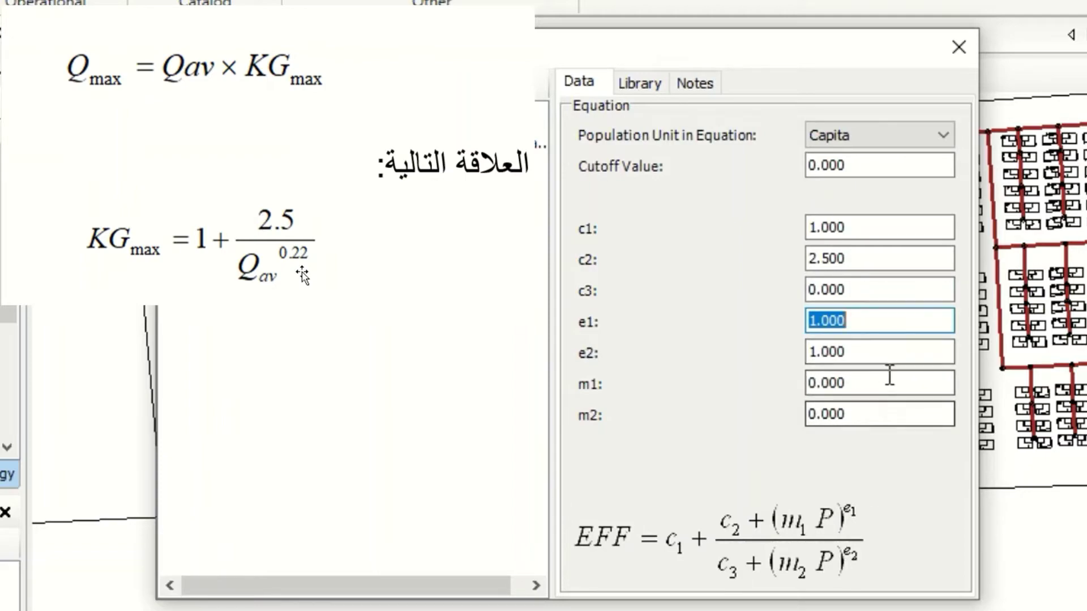
double_click(898, 347)
type("0.22")
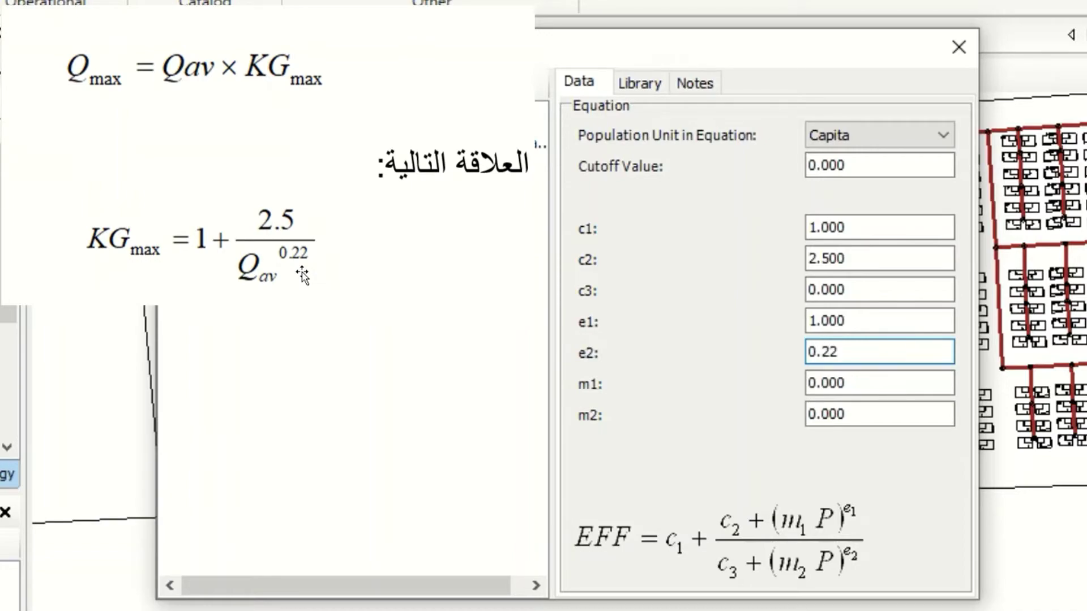
double_click(907, 381)
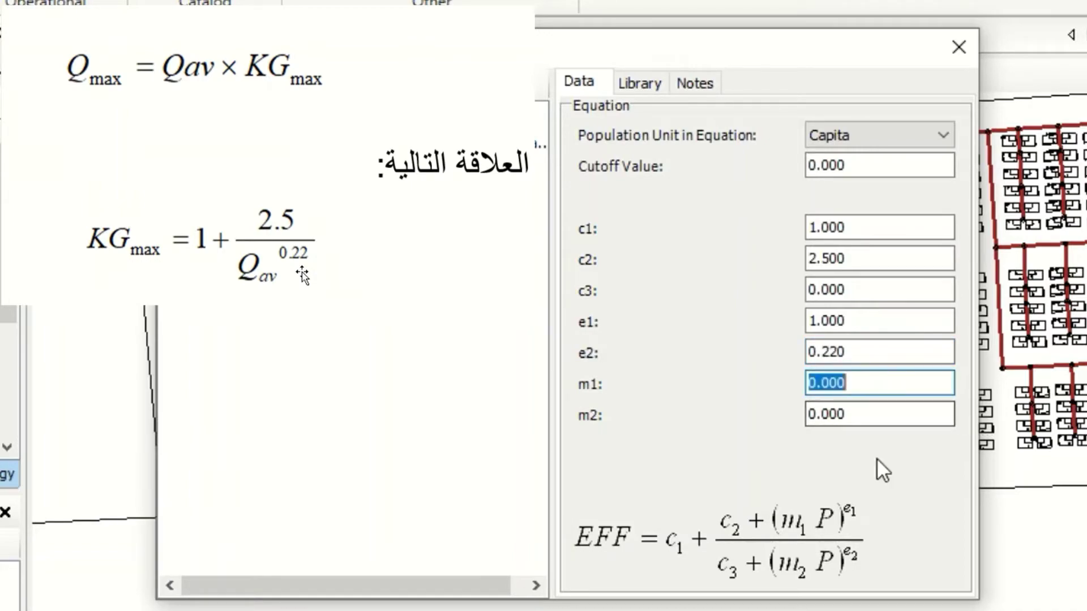
double_click(888, 416)
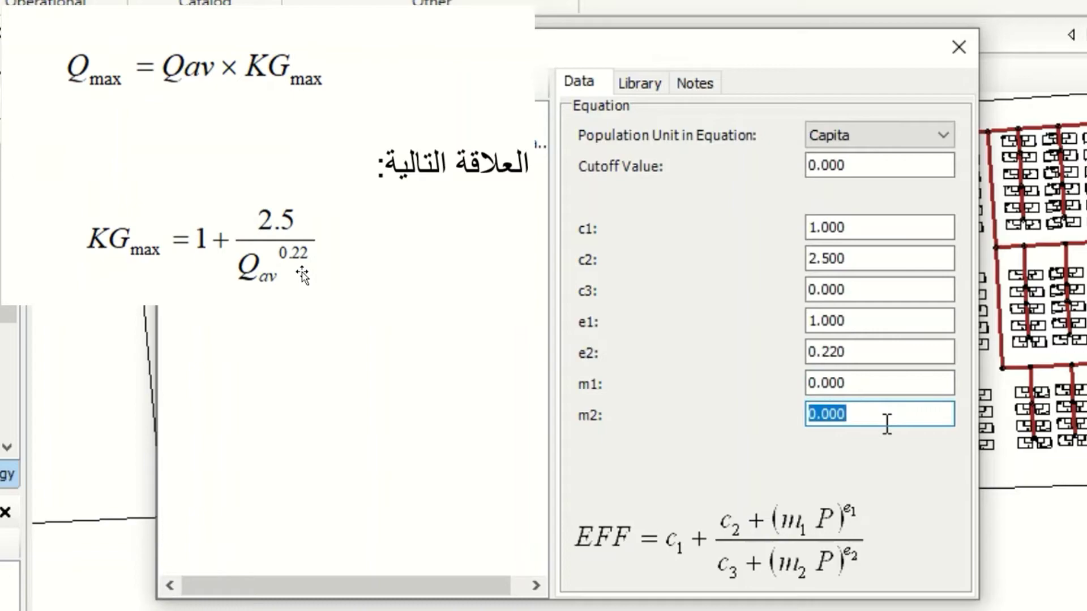
type("1")
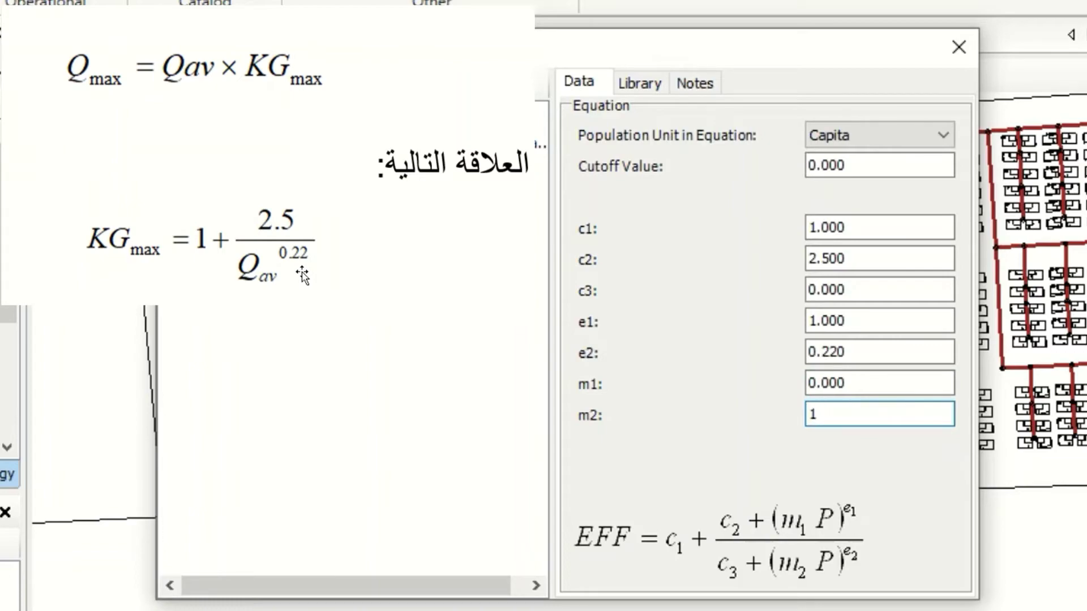
double_click(874, 380)
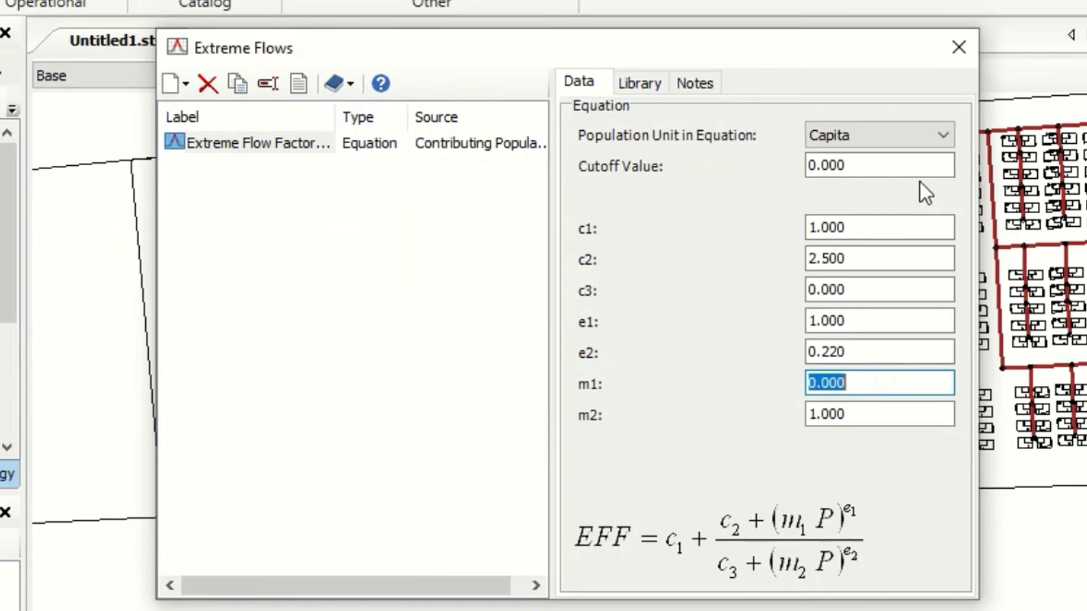
Set the equation's cutoff value to 3.5.
left_click(944, 165)
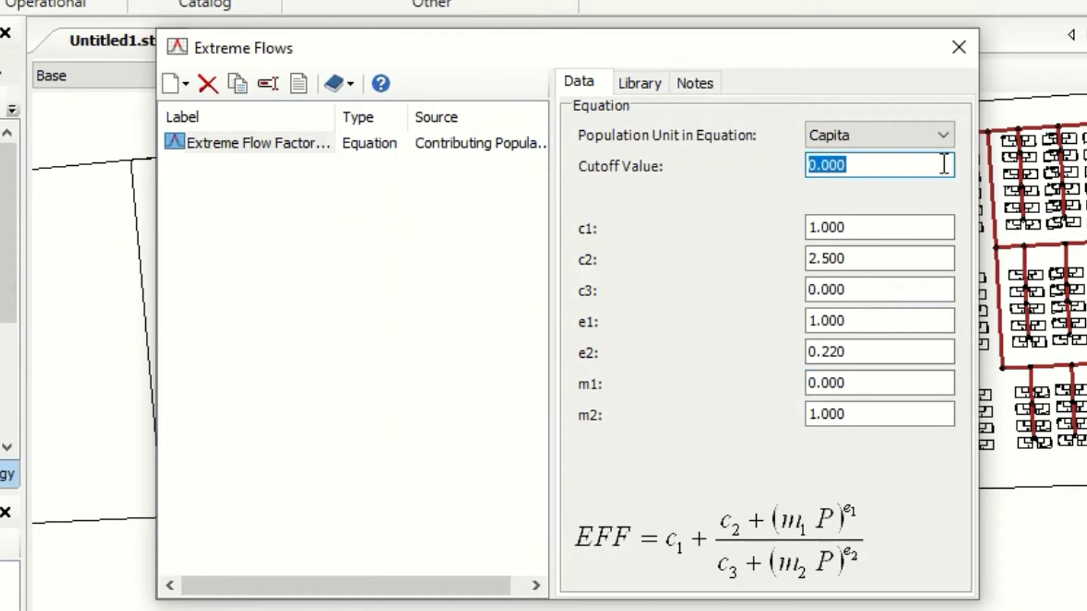
type("3.5")
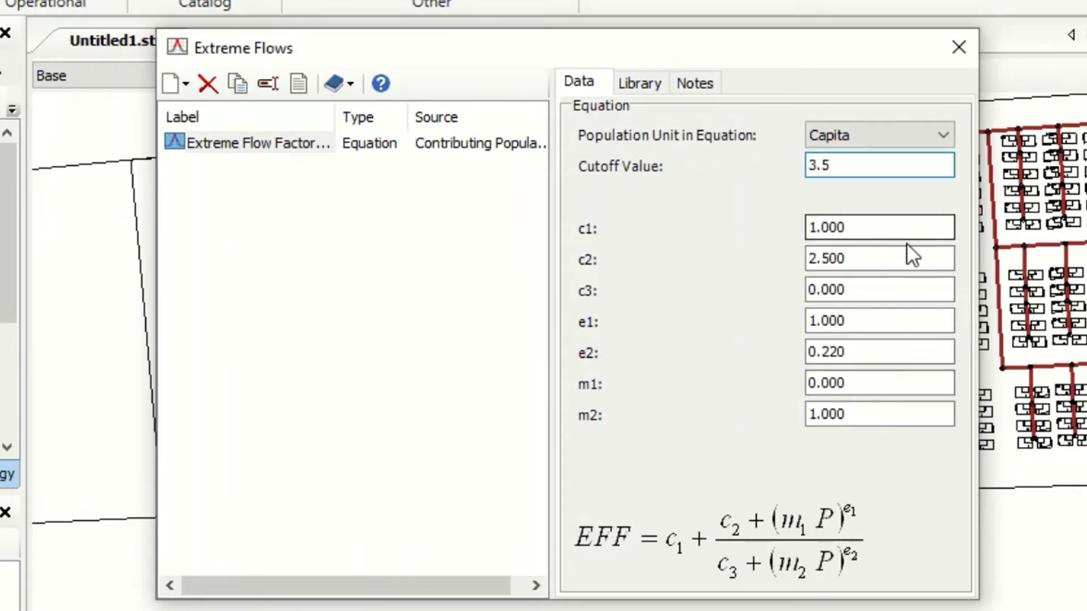
left_click(910, 226)
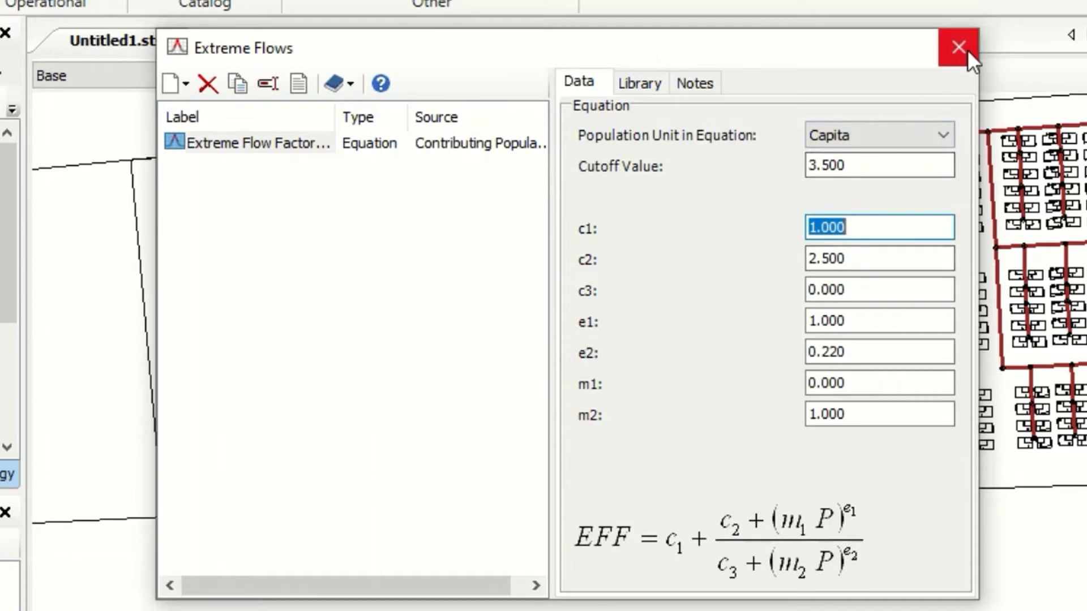
Rename the equation to KGmax and close the Extreme Flows manager.
left_click(278, 154)
left_click(277, 155)
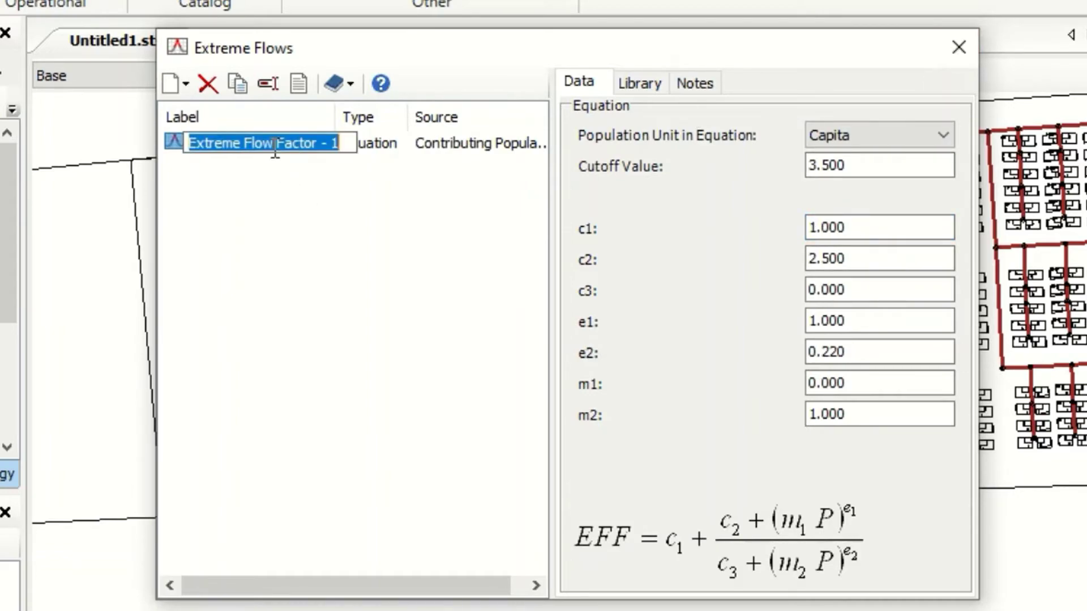
right_click(275, 146)
key("Escape")
type("KGmax")
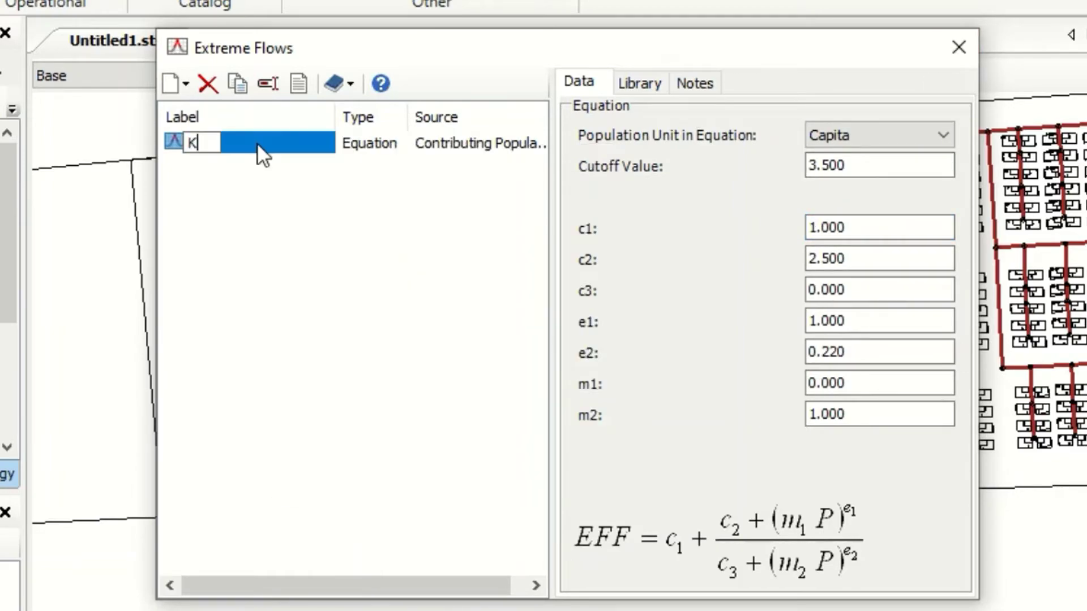
key("Return")
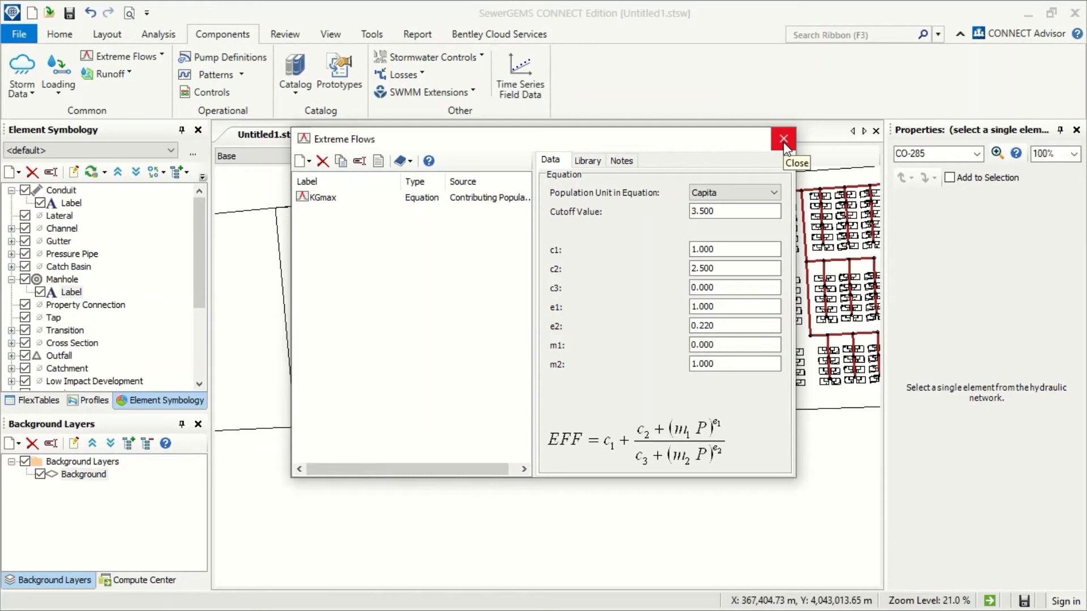
left_click(784, 146)
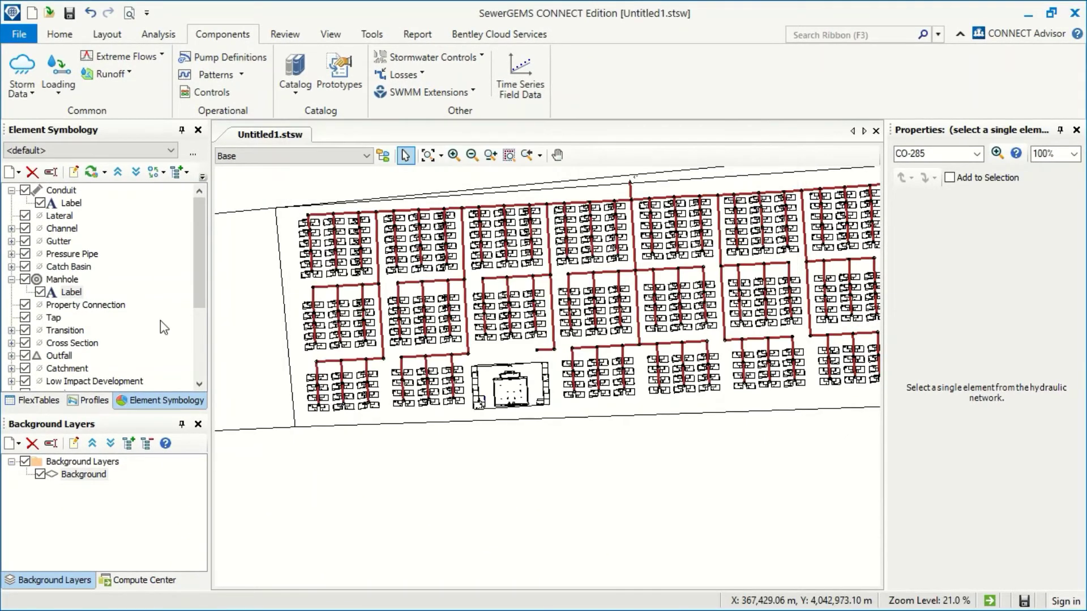
Create Extreme Flow Setup - 1 including the domistic, mosque, school and health center loads.
left_click(160, 56)
left_click(145, 97)
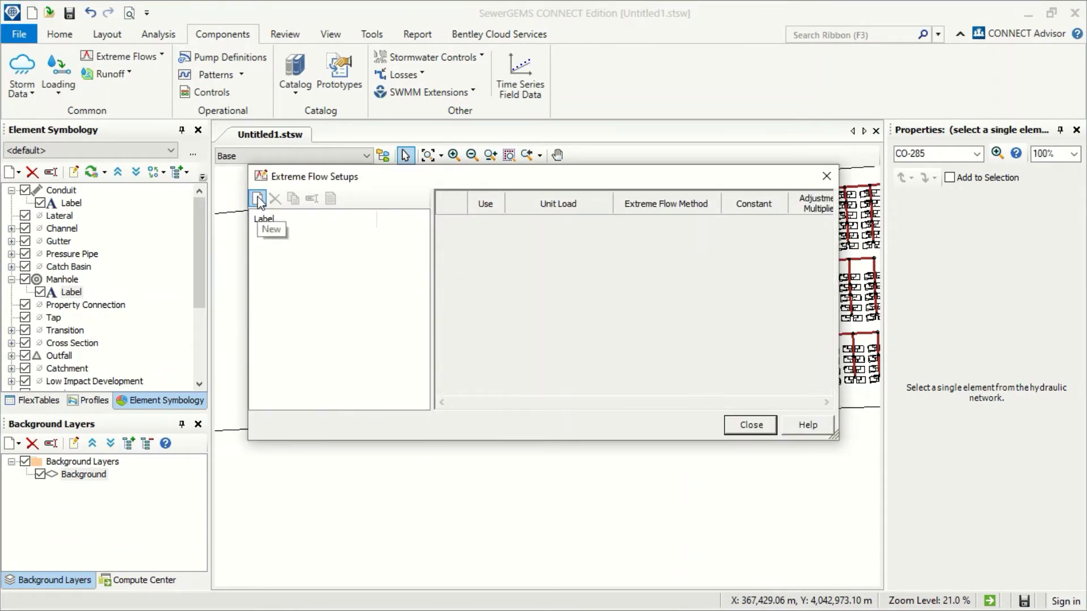
left_click(258, 199)
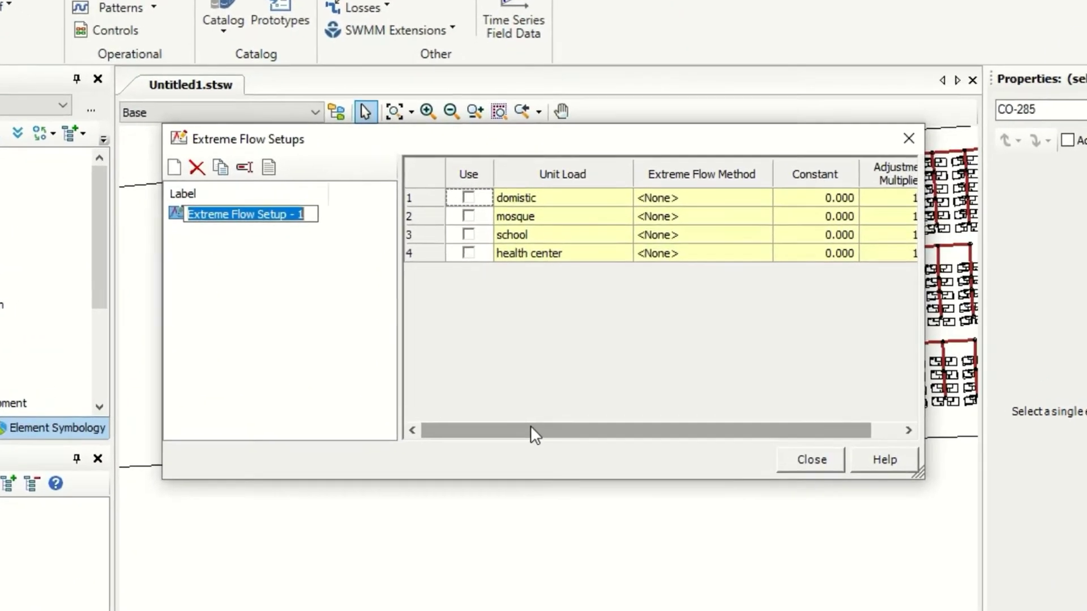
left_click_drag(531, 430, 509, 432)
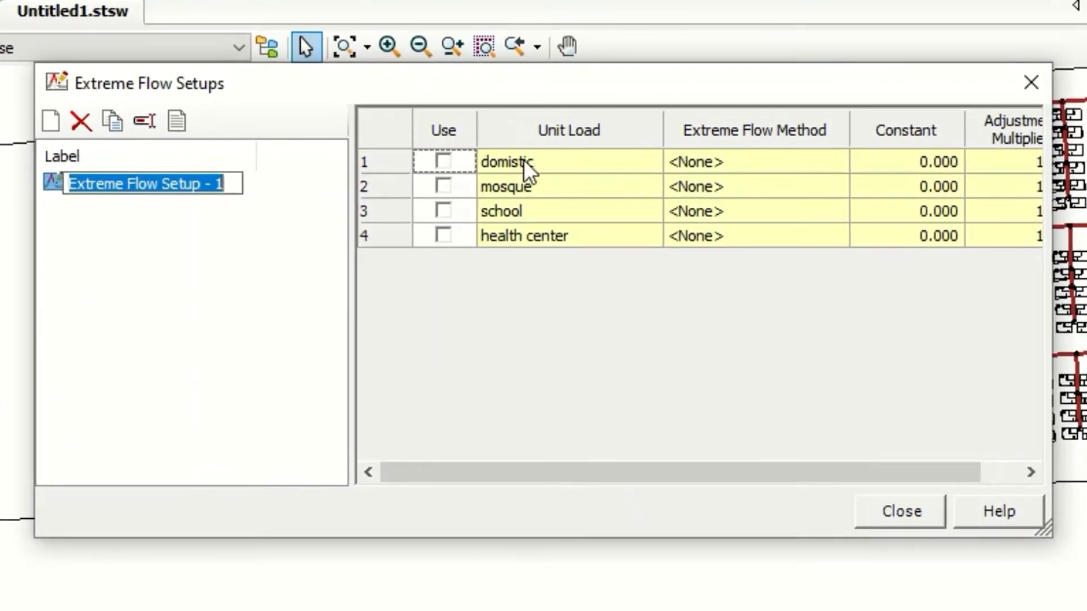
left_click(444, 163)
left_click(453, 191)
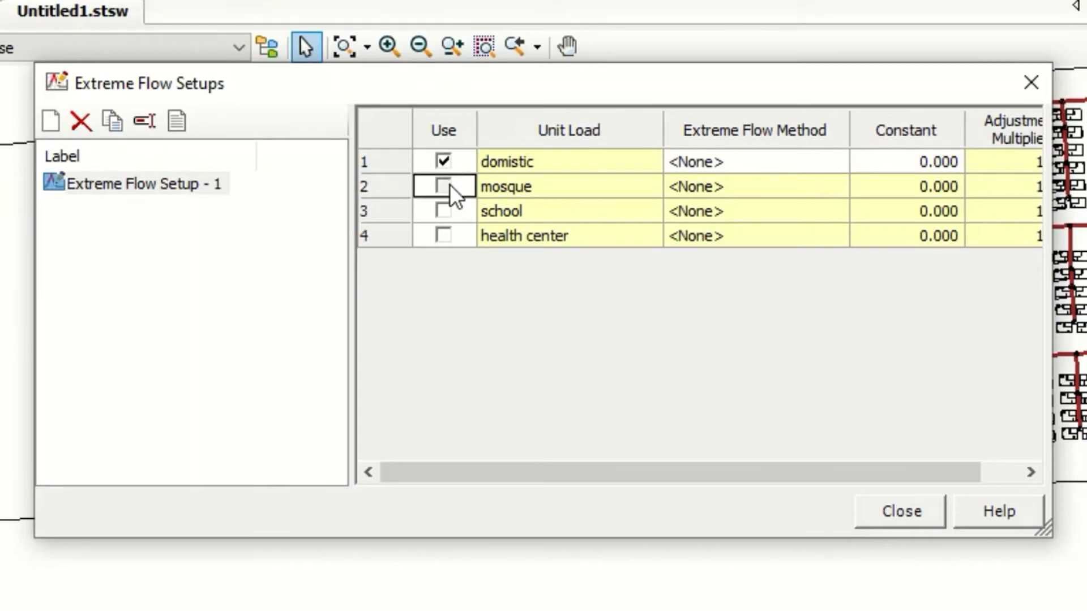
left_click(447, 187)
left_click(445, 211)
left_click(444, 236)
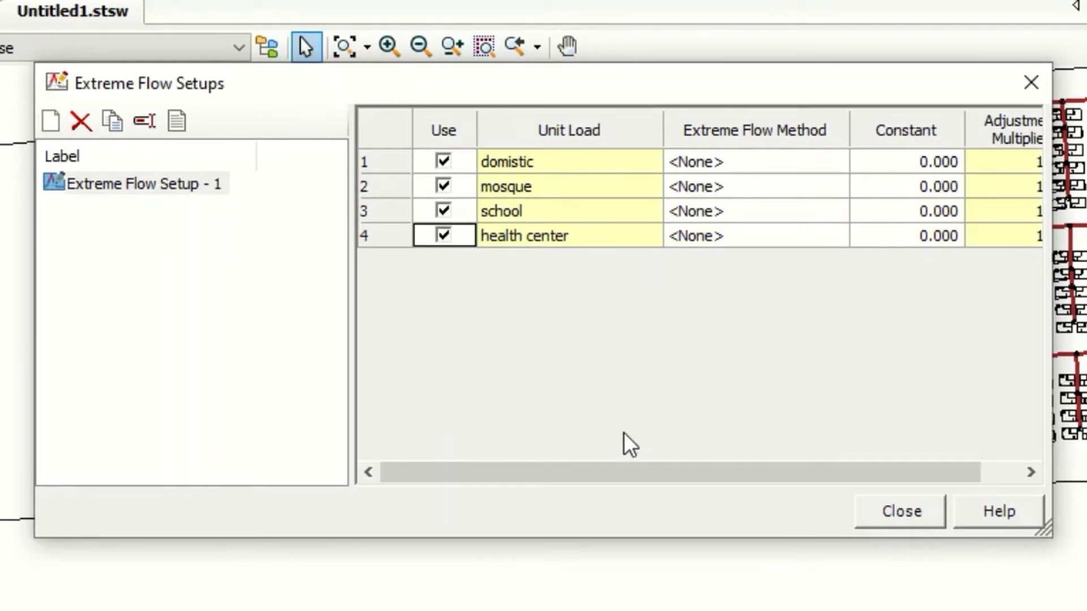
Assign KGmax as the extreme flow method for the domistic load.
left_click_drag(660, 477, 945, 467)
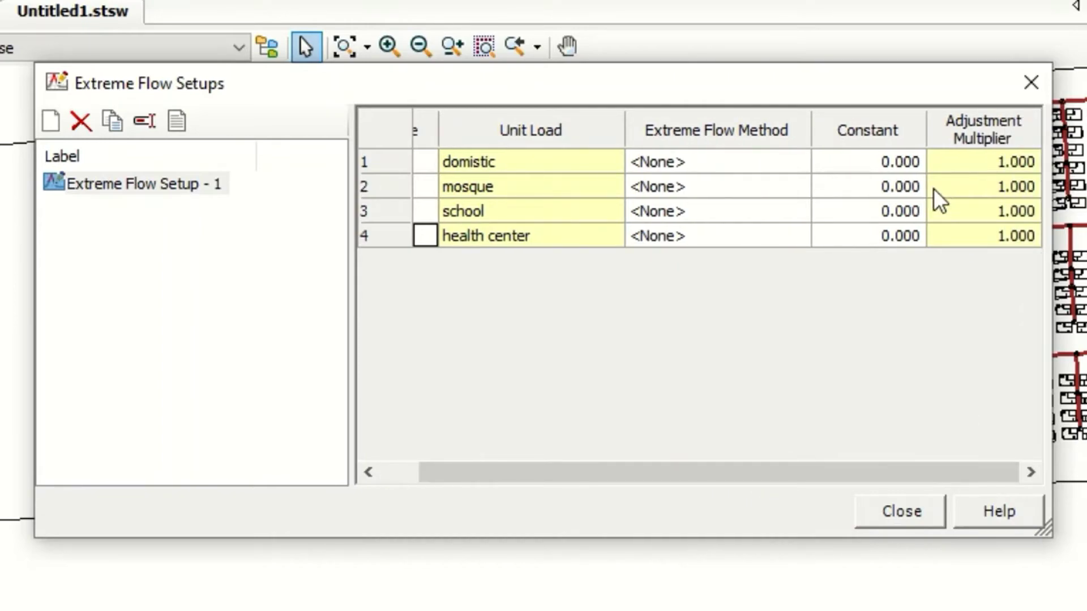
left_click(685, 164)
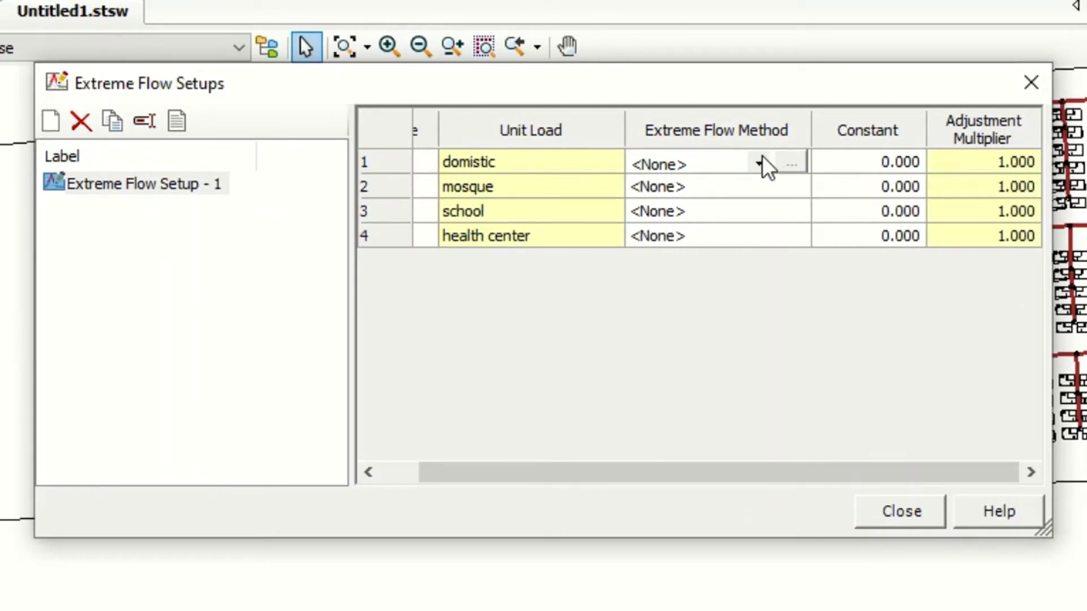
left_click(759, 163)
left_click(695, 210)
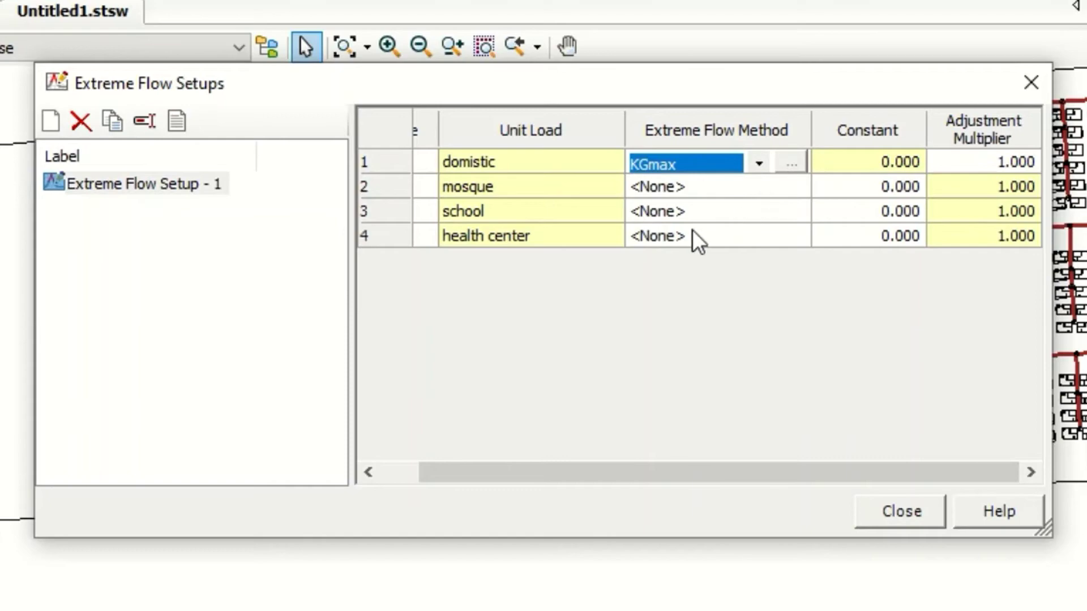
left_click_drag(779, 483, 654, 500)
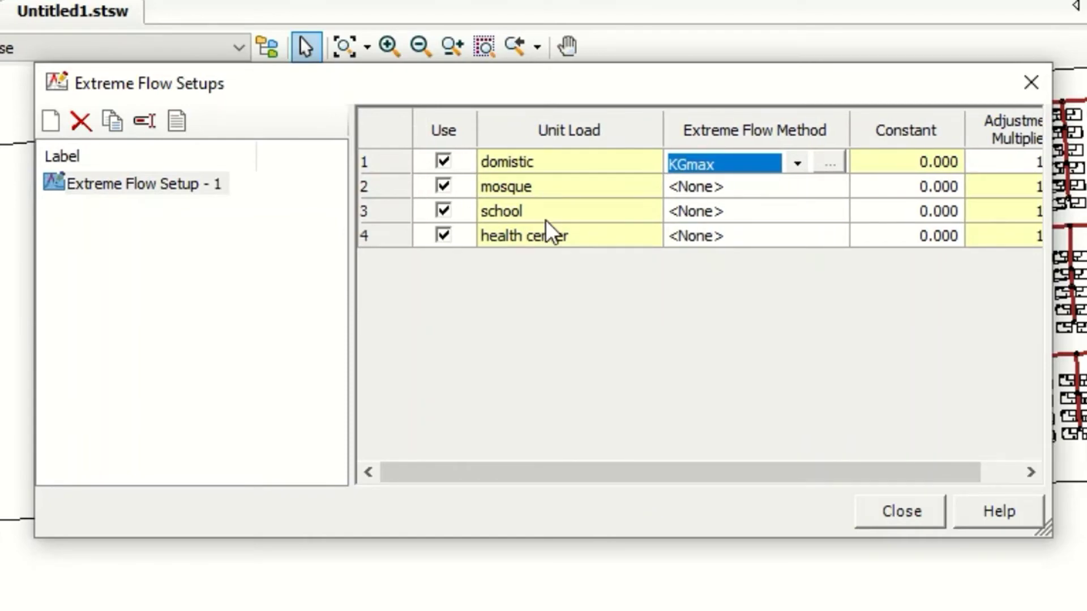
left_click_drag(736, 485, 803, 482)
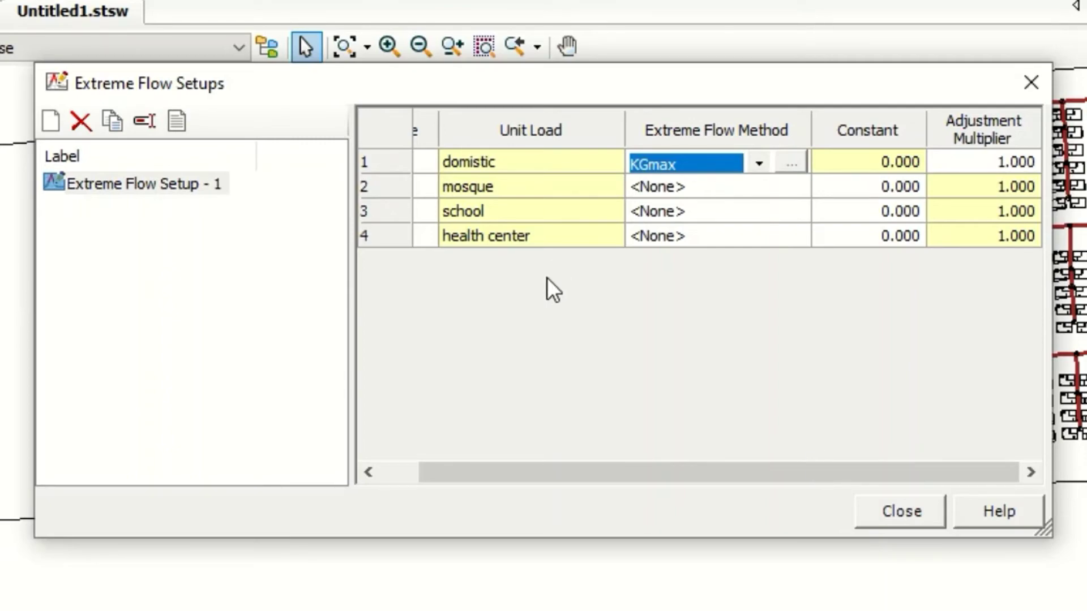
Enter constants 3 (mosque), 4 (school) and 2 (health center), then close Extreme Flow Setups.
left_click(880, 194)
type("3")
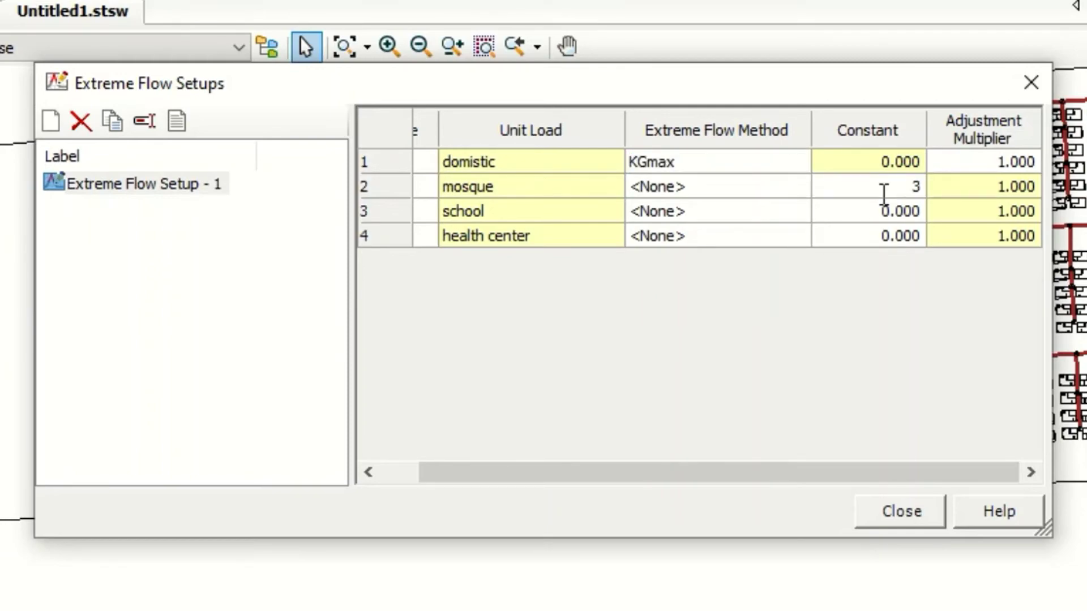
key("Return")
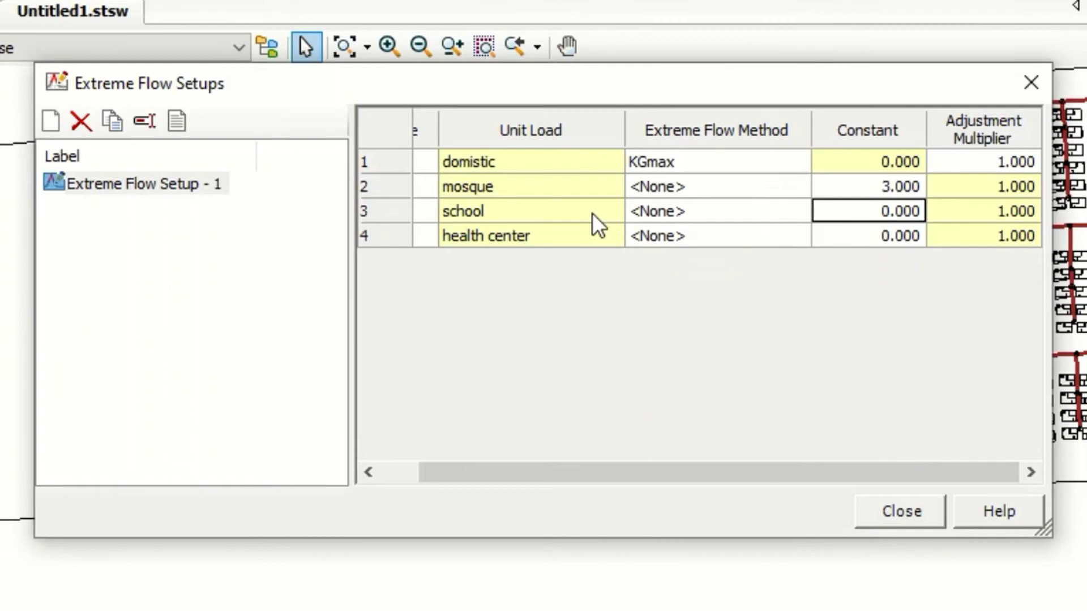
type("4")
key("Return")
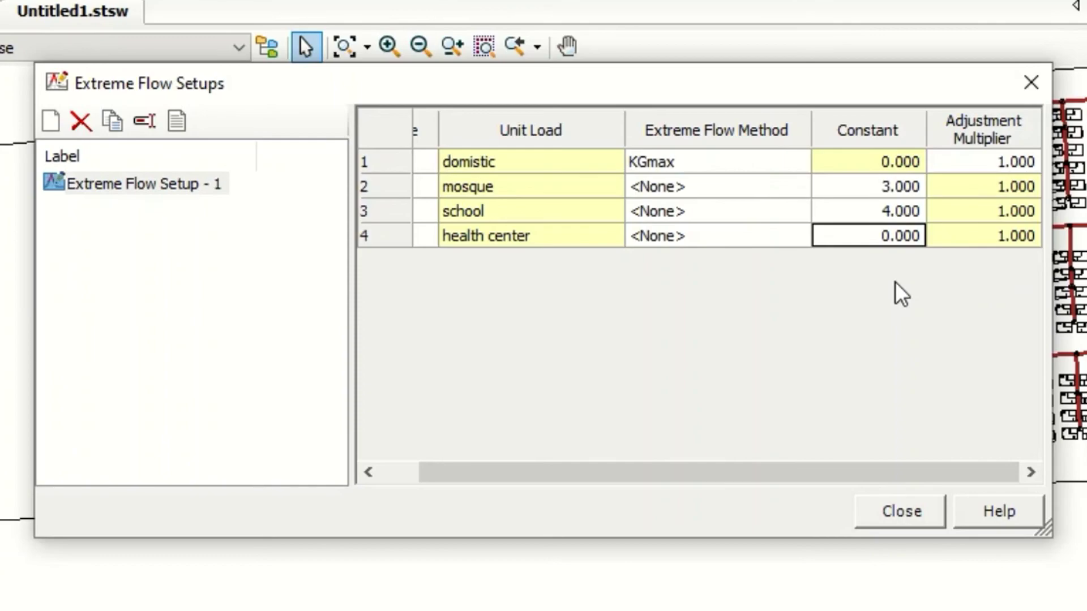
type("2")
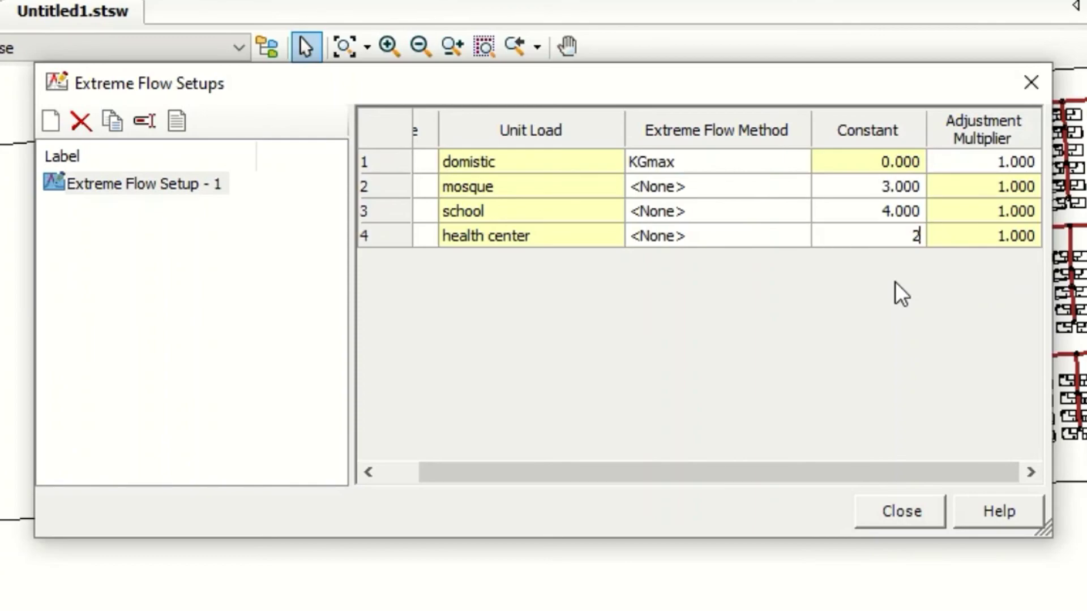
key("Return")
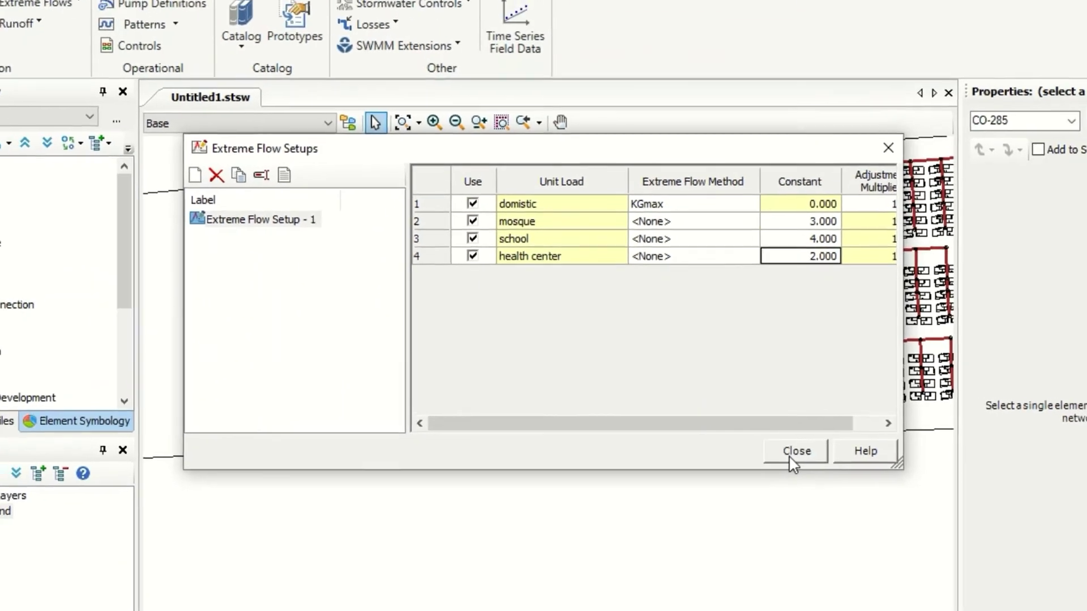
left_click(900, 511)
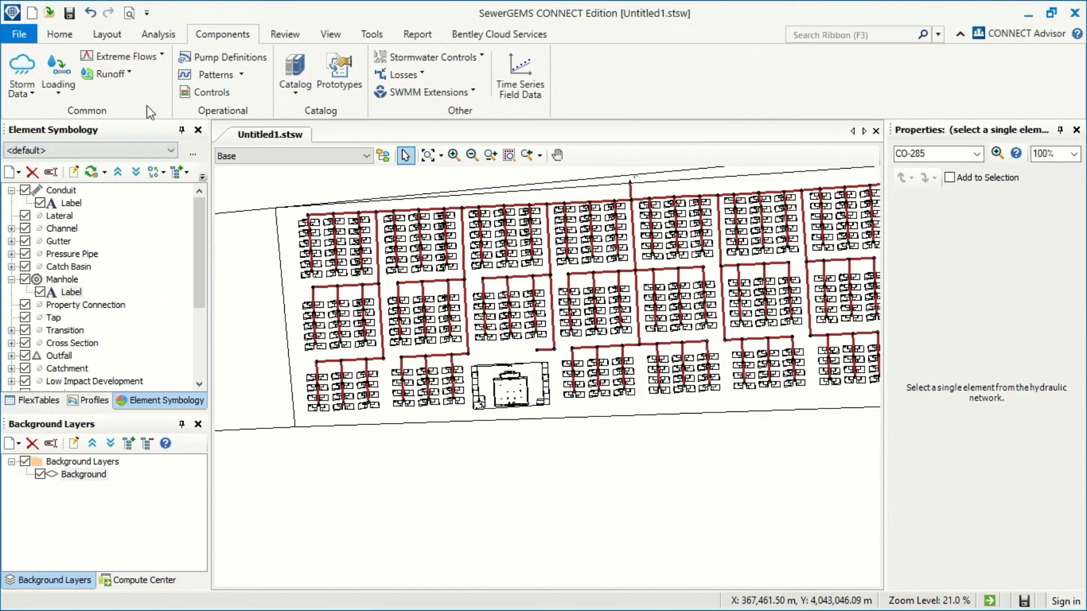
scroll(218, 407, "down", 3)
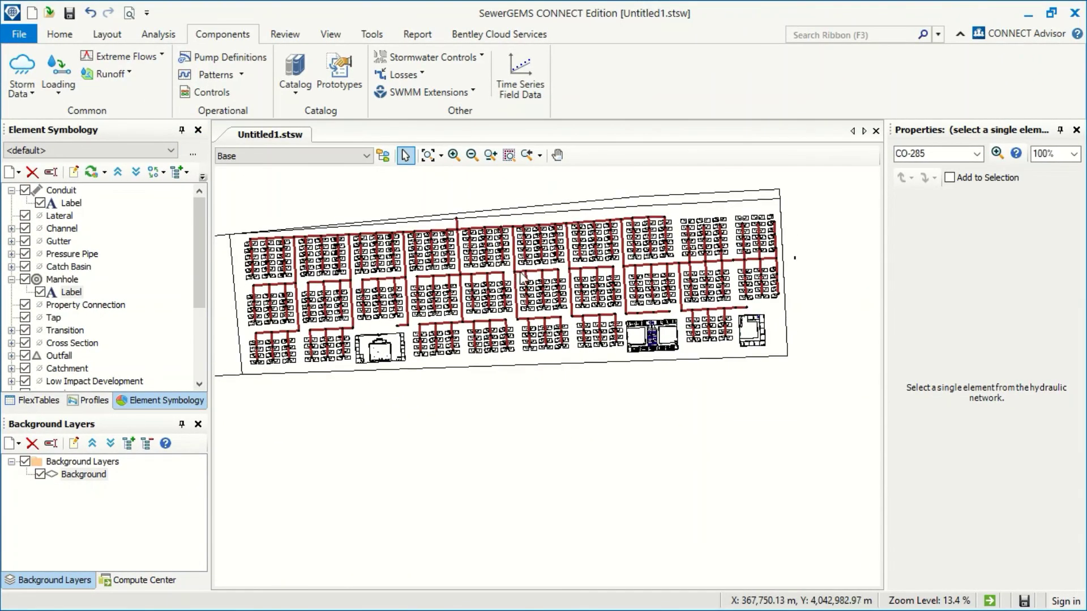
scroll(521, 275, "up", 3)
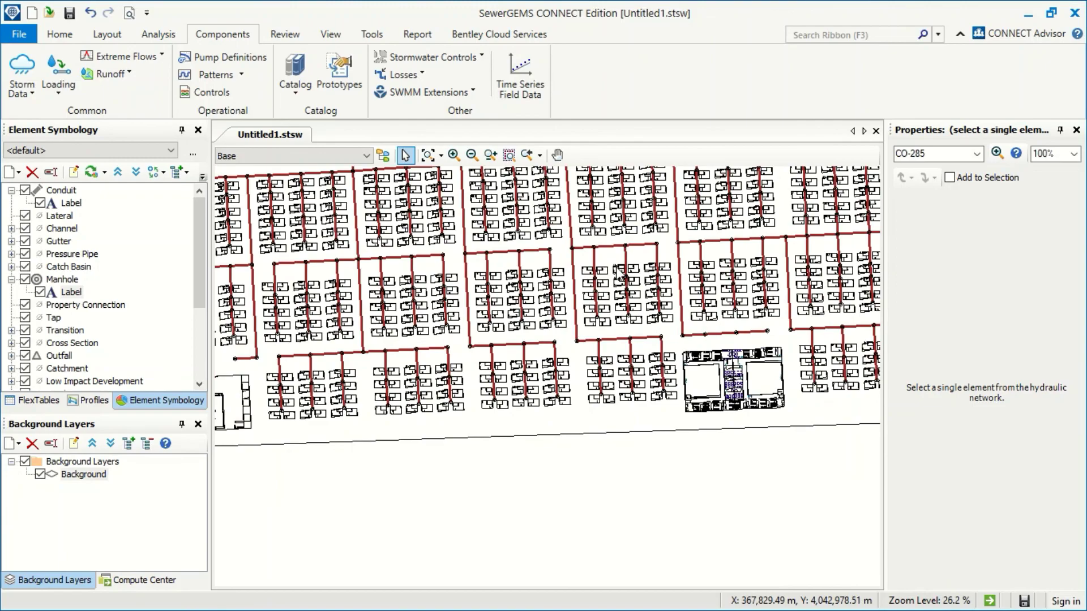
scroll(724, 292, "up", 3)
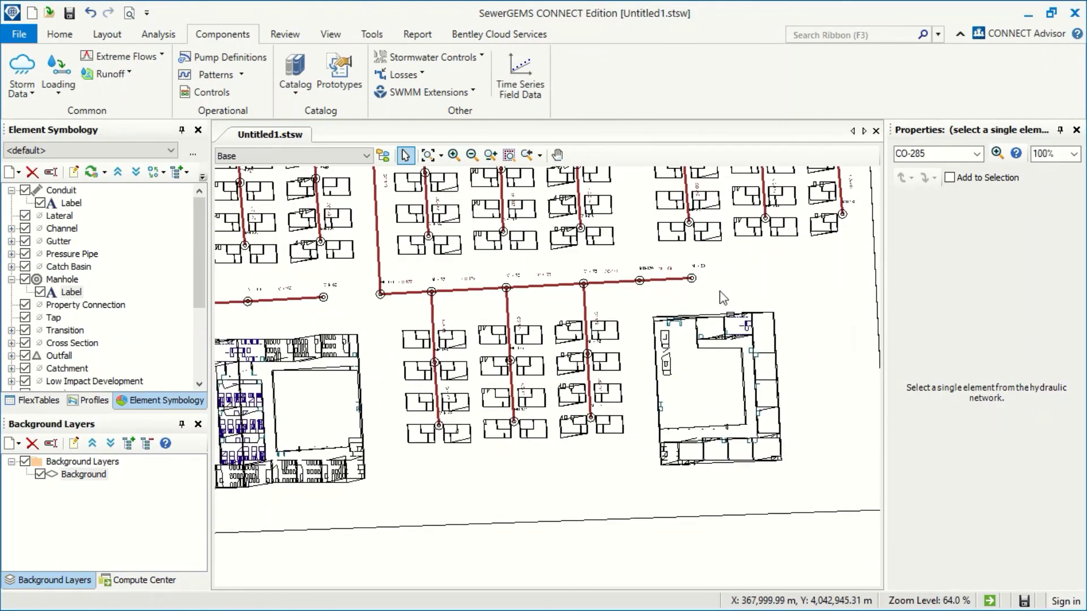
scroll(725, 293, "up", 2)
scroll(723, 358, "down", 2)
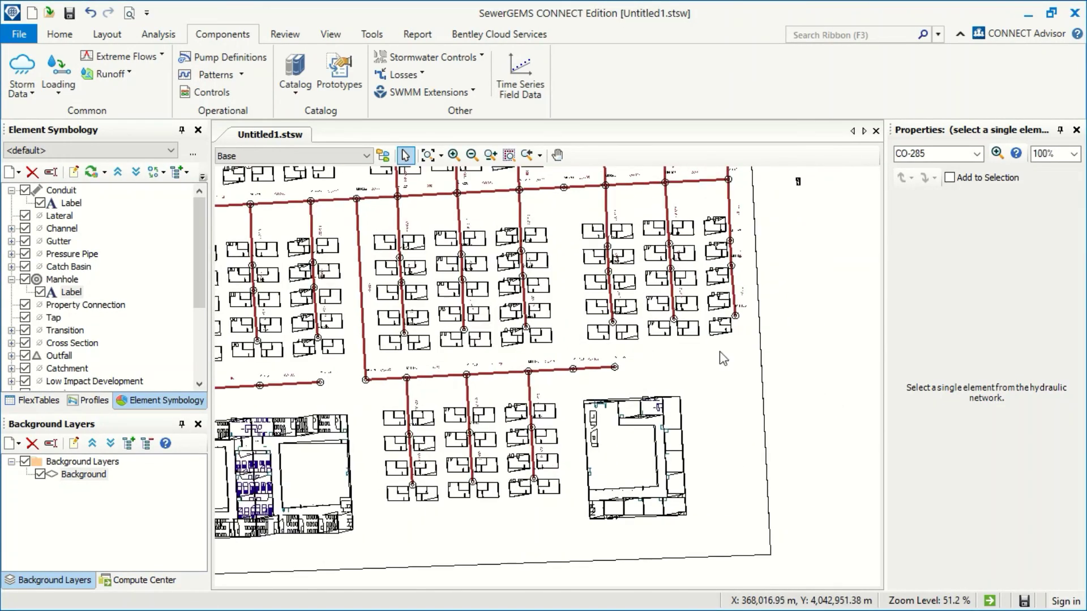